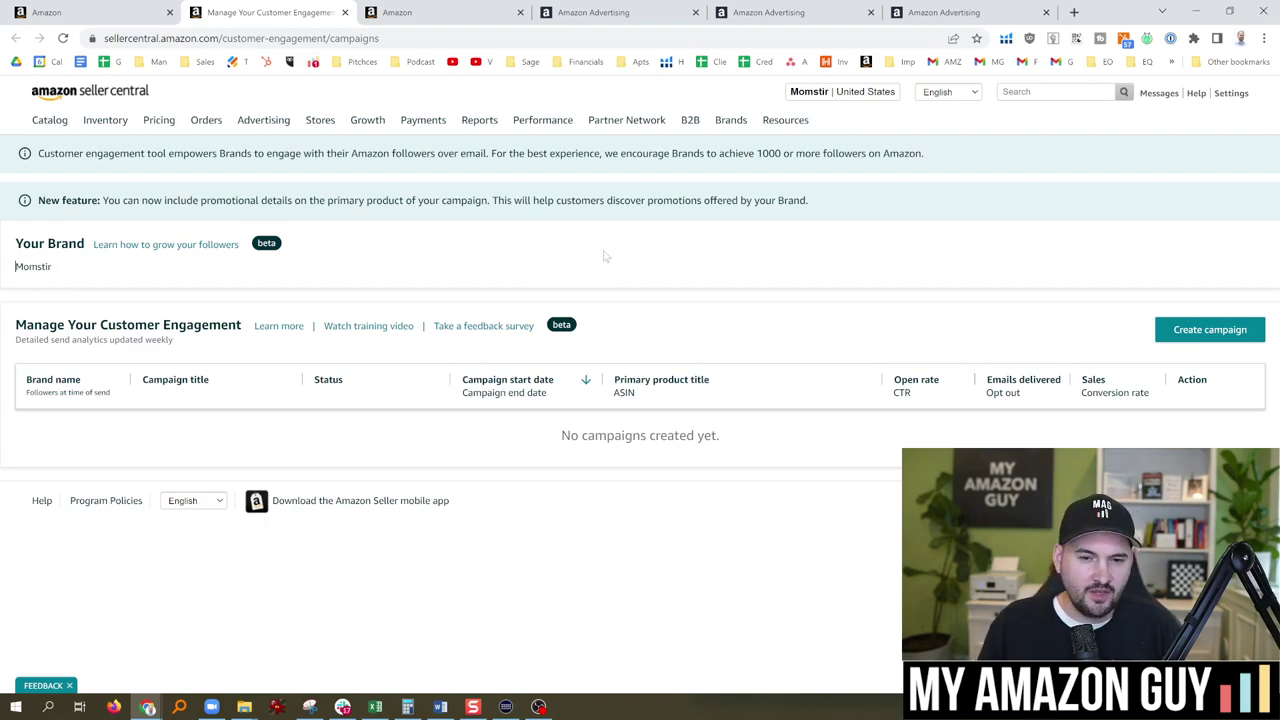
- Review the help article on Manage Your Customer Engagement campaign requirements, down to the main product and lifestyle image rules
left_click(93, 10)
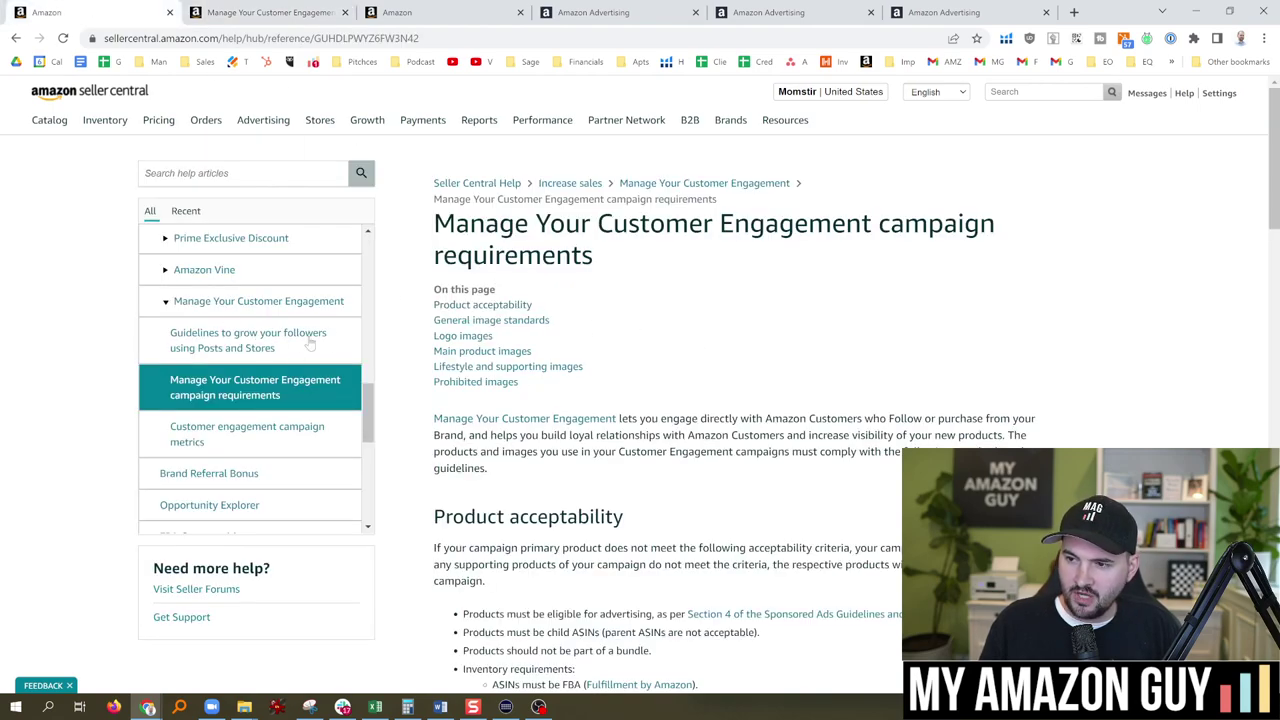
left_click_drag(612, 224, 793, 260)
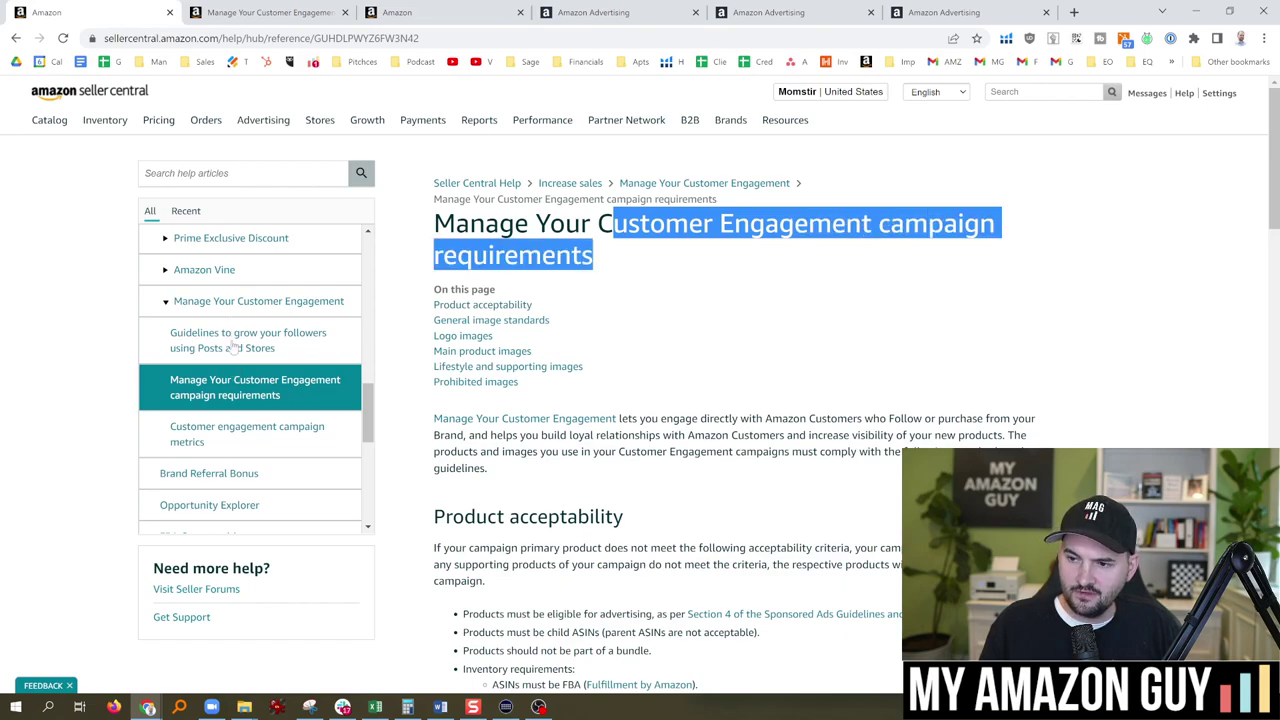
scroll(669, 491, "down", 10)
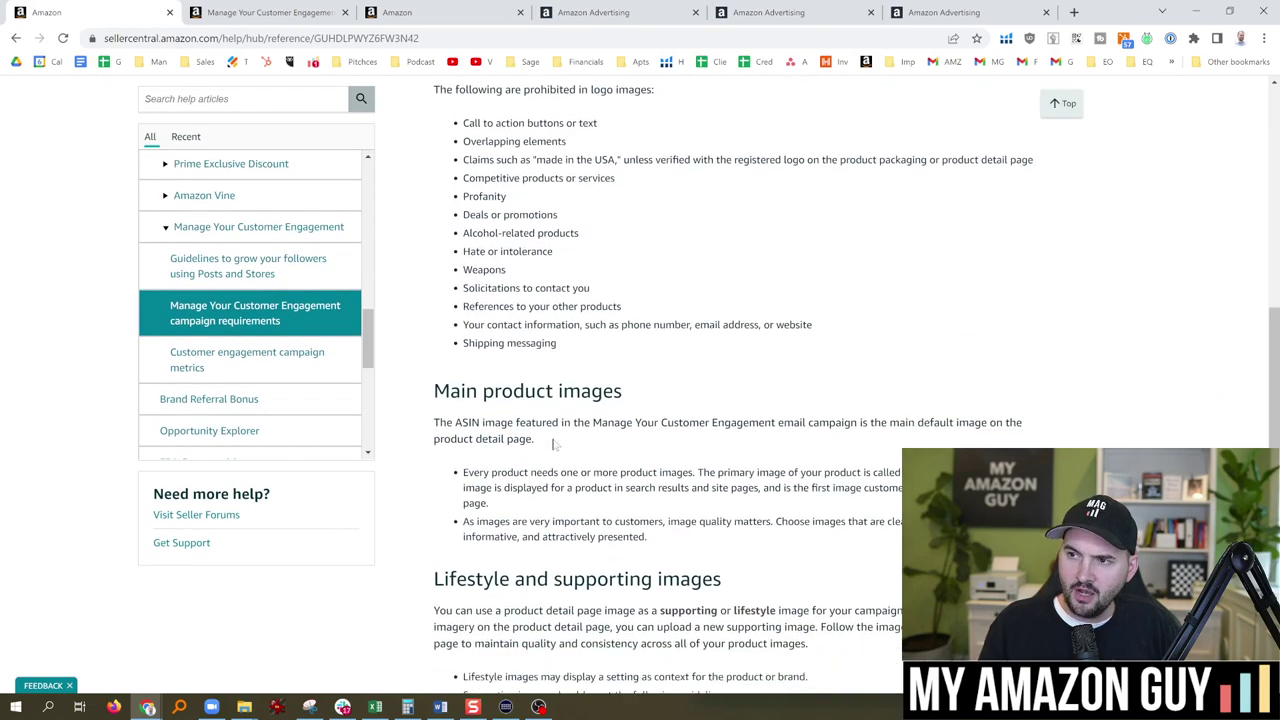
scroll(669, 491, "down", 2)
- Start a new customer engagement campaign for the Momstir brand
key("ctrl+Tab")
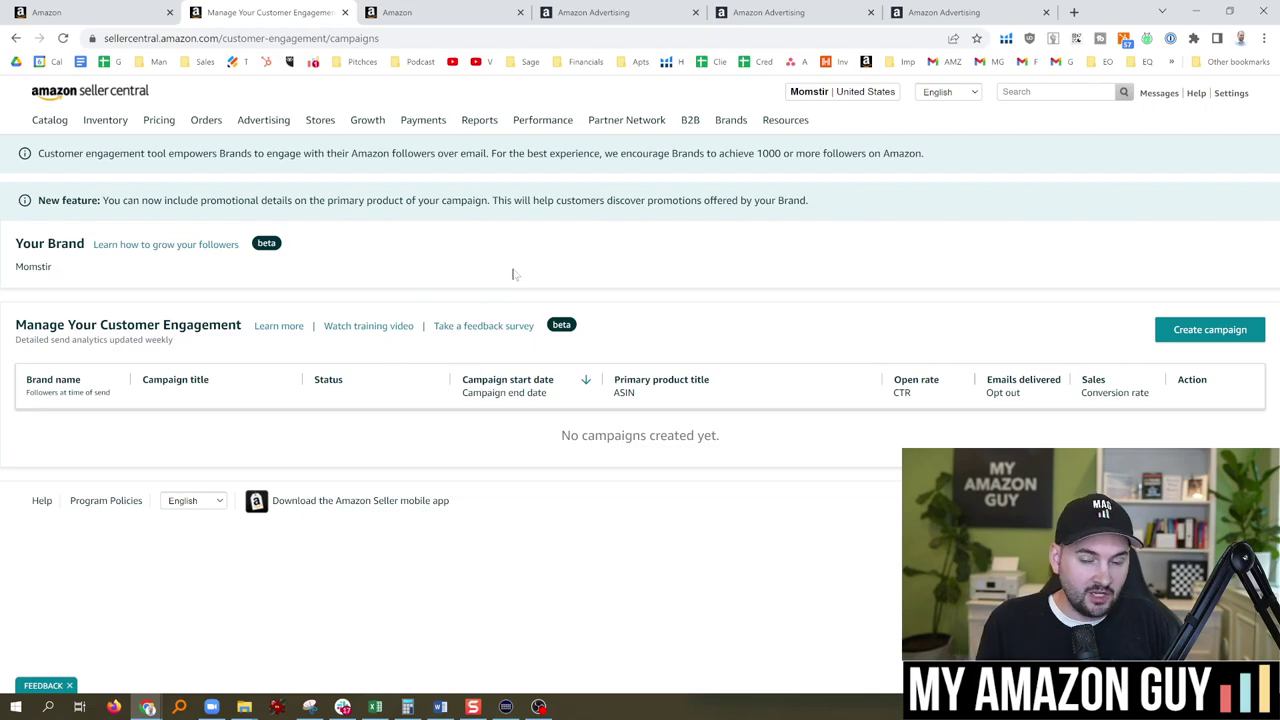
left_click(1230, 325)
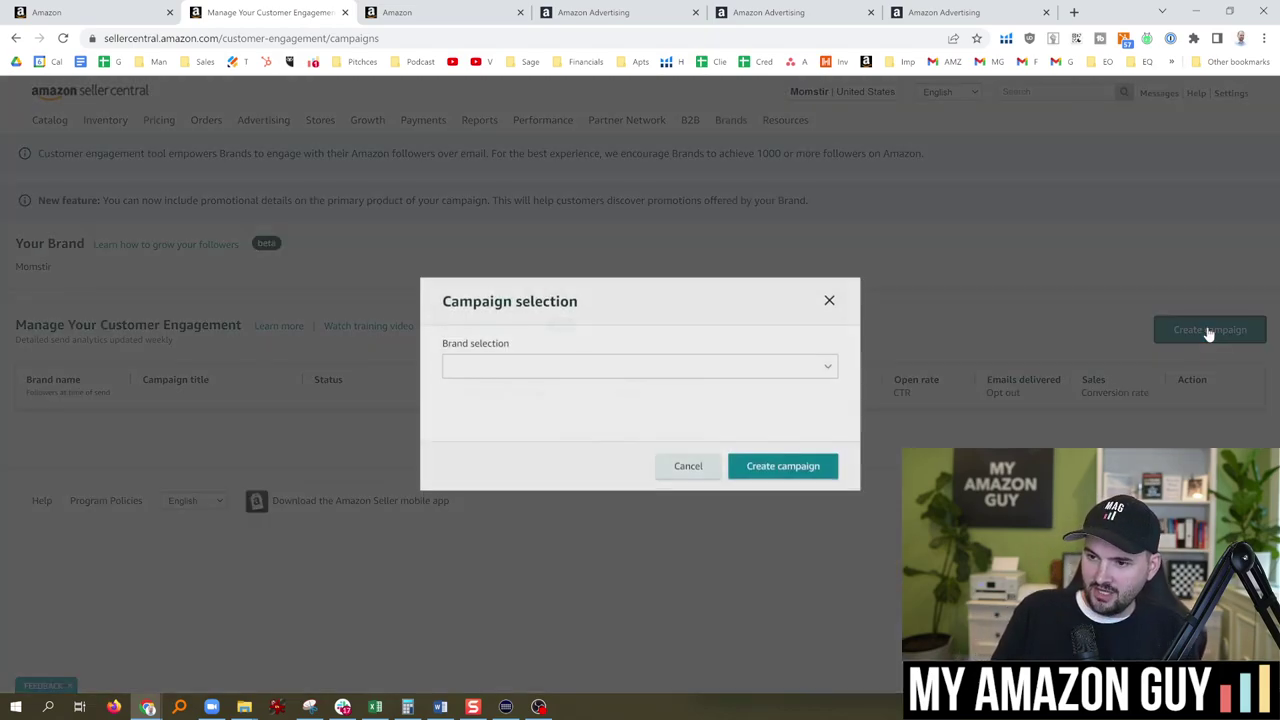
left_click(590, 367)
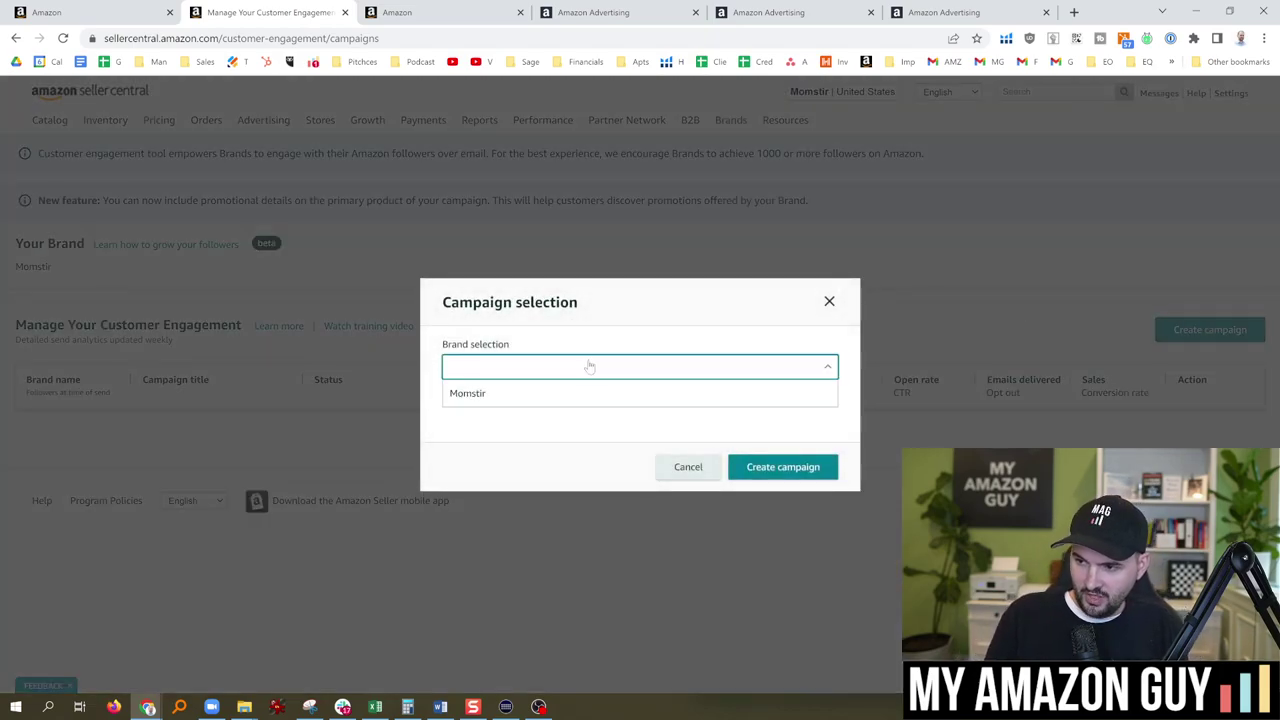
left_click(500, 395)
left_click(800, 467)
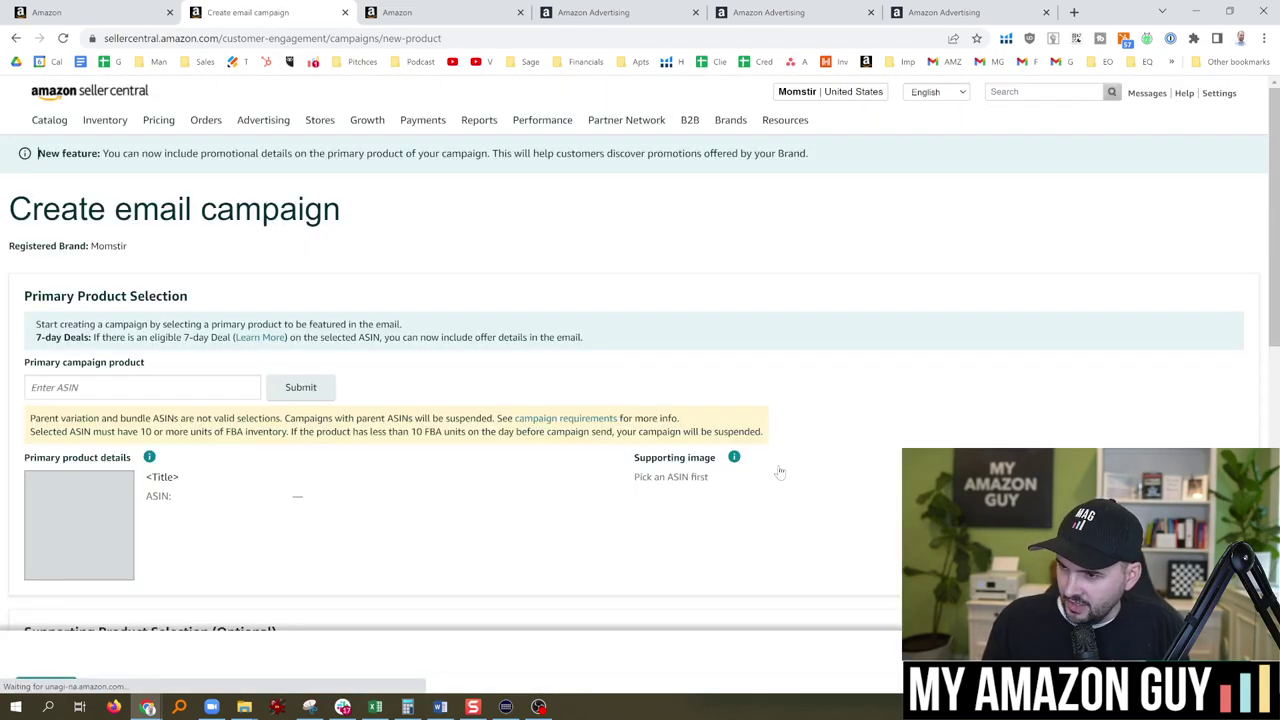
- Check the available shopping event types for the campaign and keep the Default Theme
scroll(97, 190, "down", 2)
left_click(97, 231)
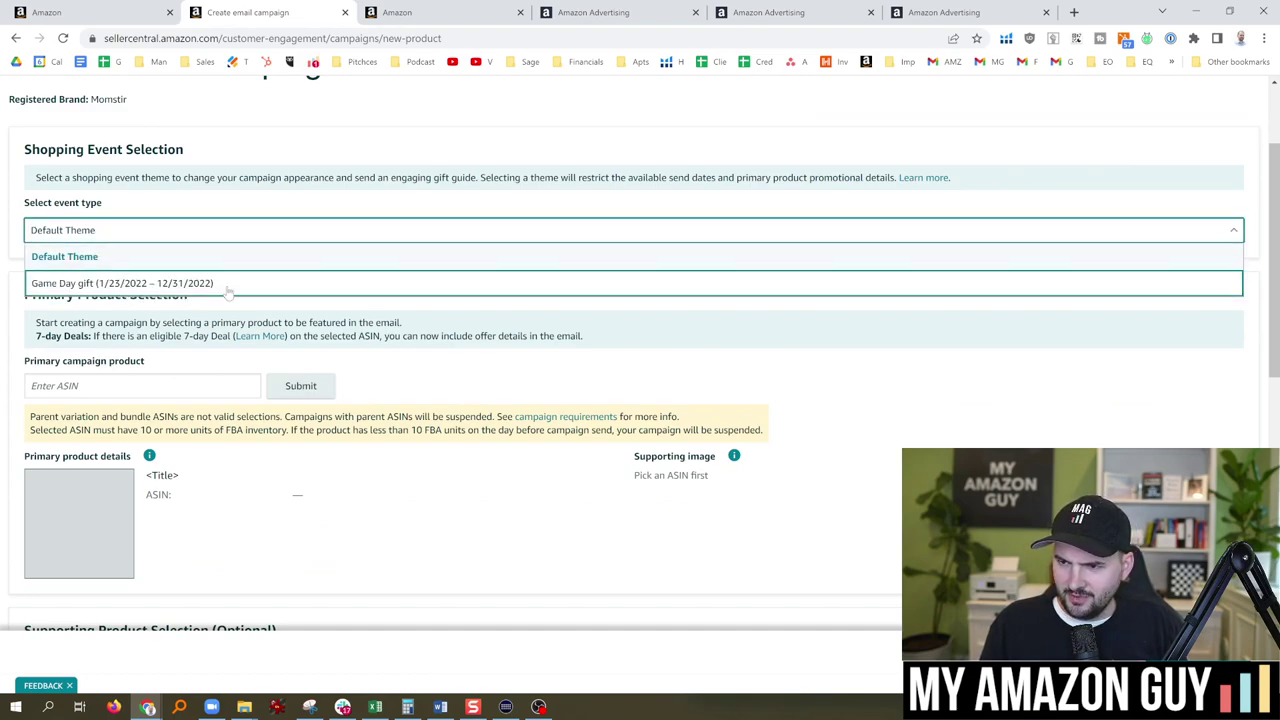
left_click(267, 163)
scroll(140, 300, "down", 2)
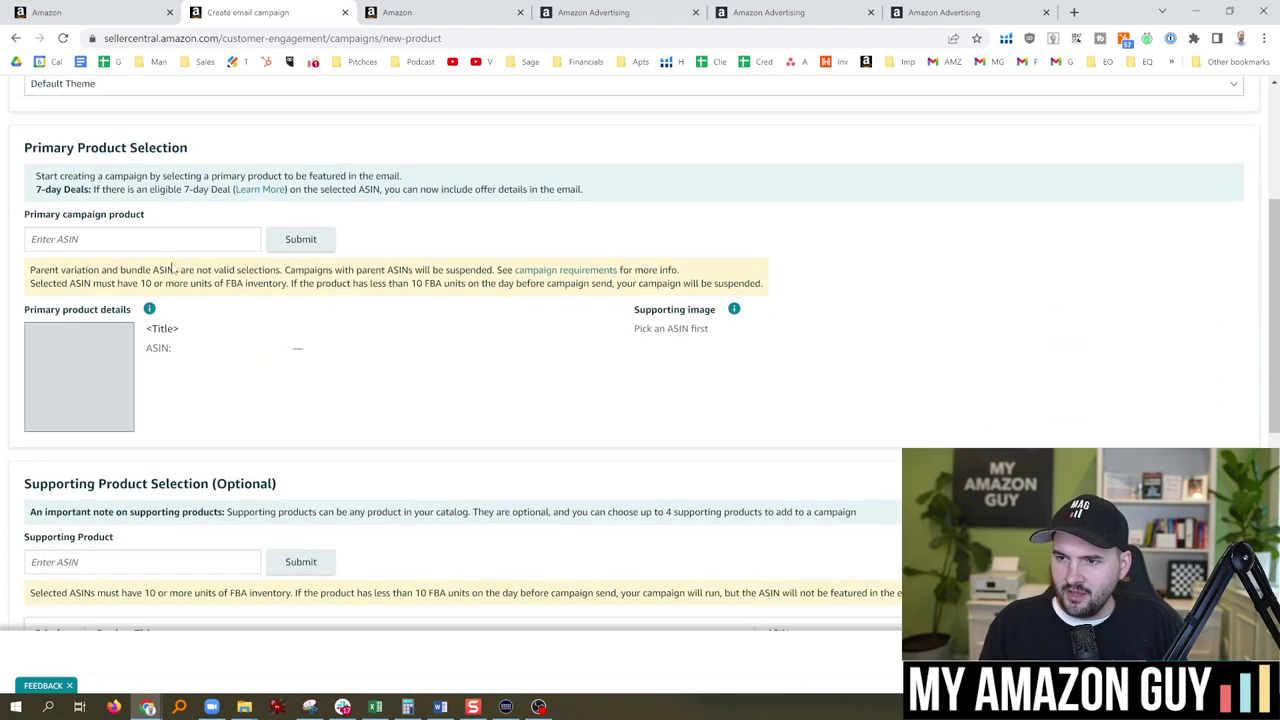
- Set the primary campaign product to the MEGA PINT tumbler from the inventory, ASIN B09YYZJYRR
left_click(140, 239)
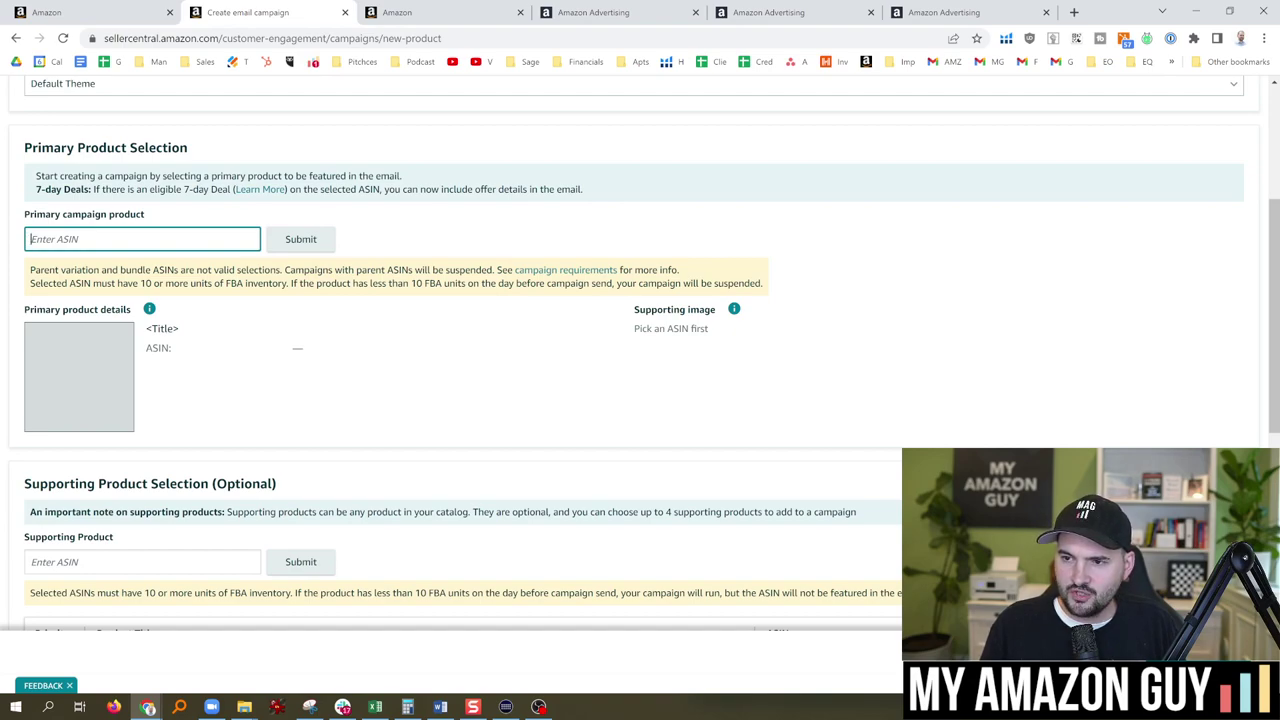
left_click(418, 12)
mouse_move(106, 120)
left_click(128, 143)
scroll(268, 380, "down", 1)
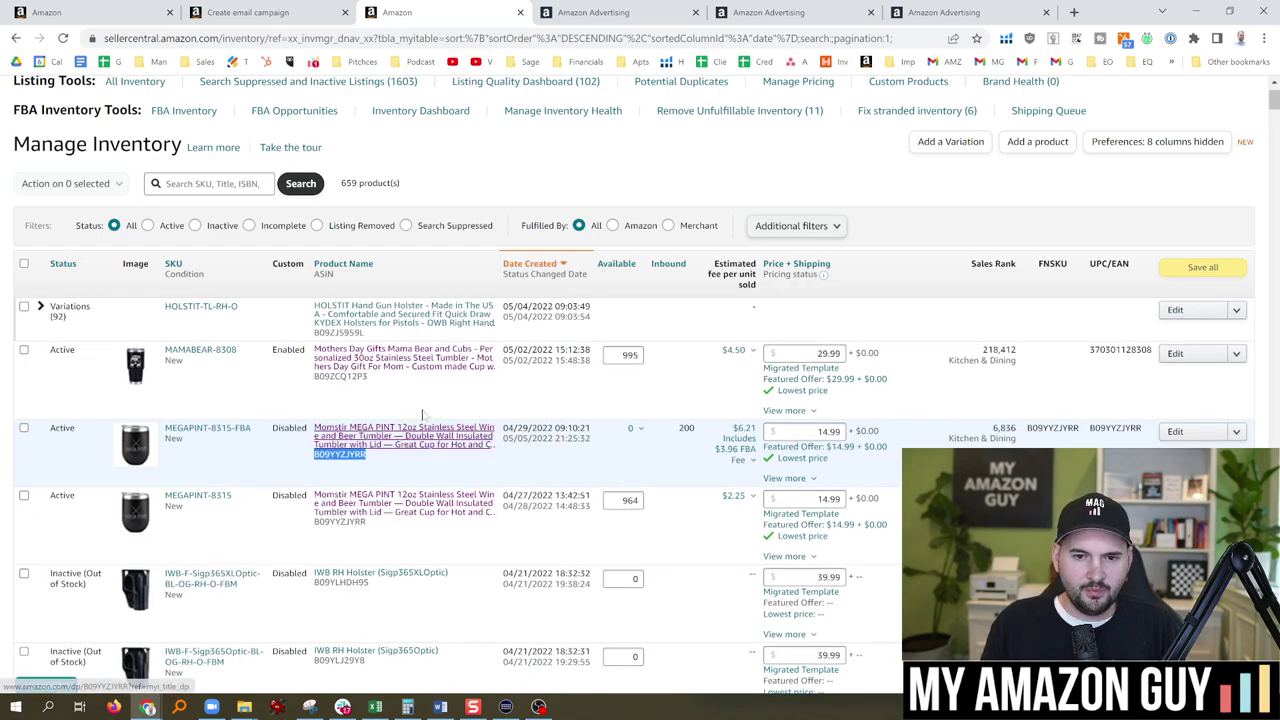
left_click(190, 10)
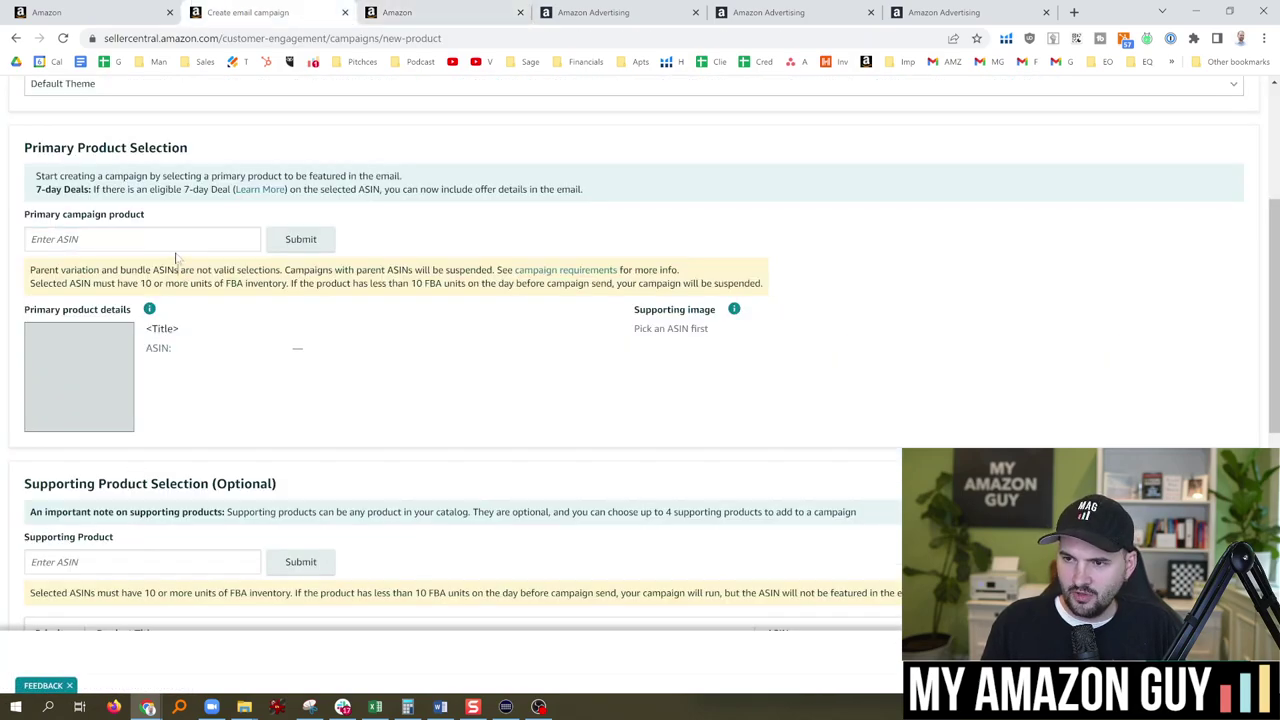
type("B09YYZJYRR")
left_click(308, 248)
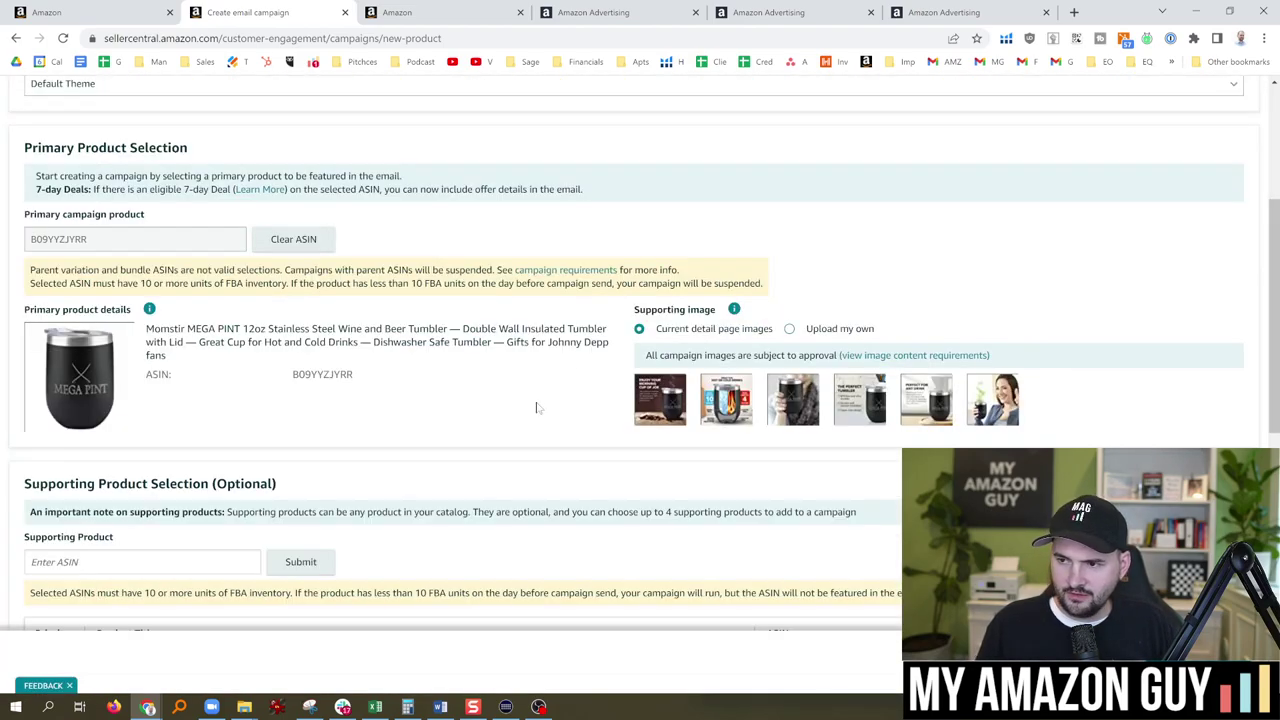
- Try to add the Mothers Day tumbler from the inventory, ASIN B09ZCQ12P3, as a supporting product
scroll(540, 408, "down", 2)
scroll(596, 357, "up", 1)
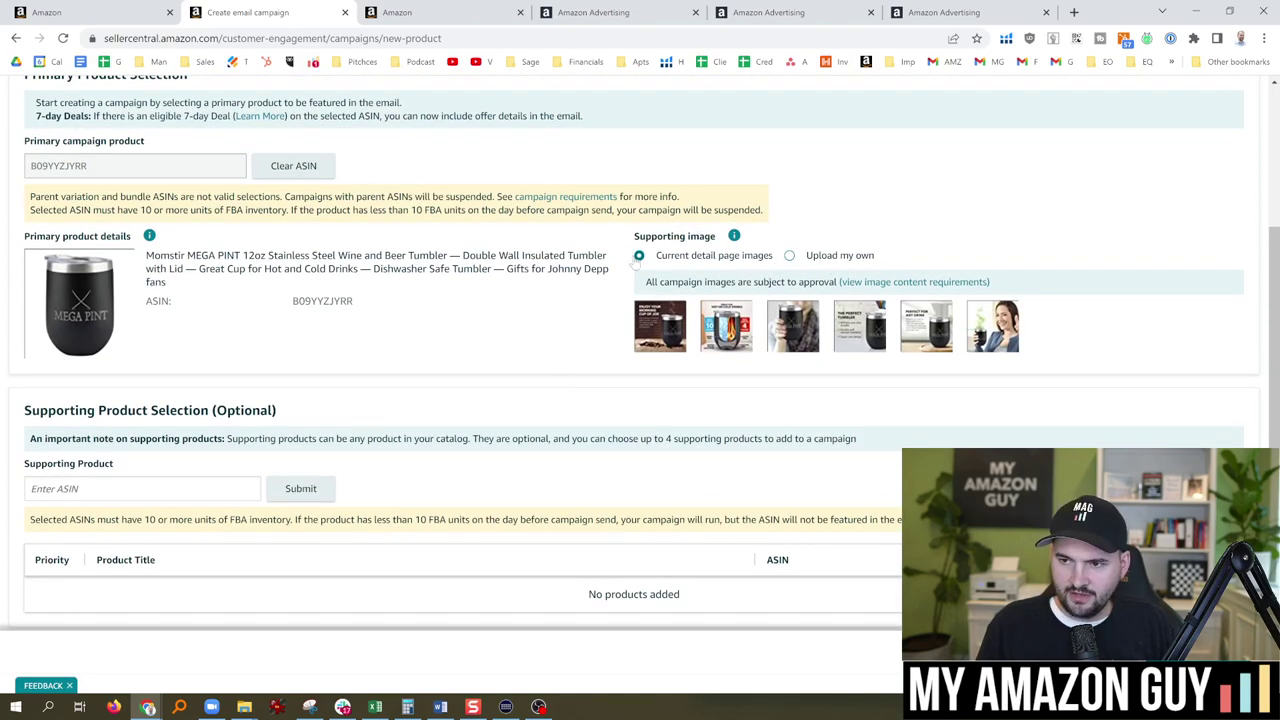
scroll(606, 259, "down", 3)
scroll(229, 317, "down", 1)
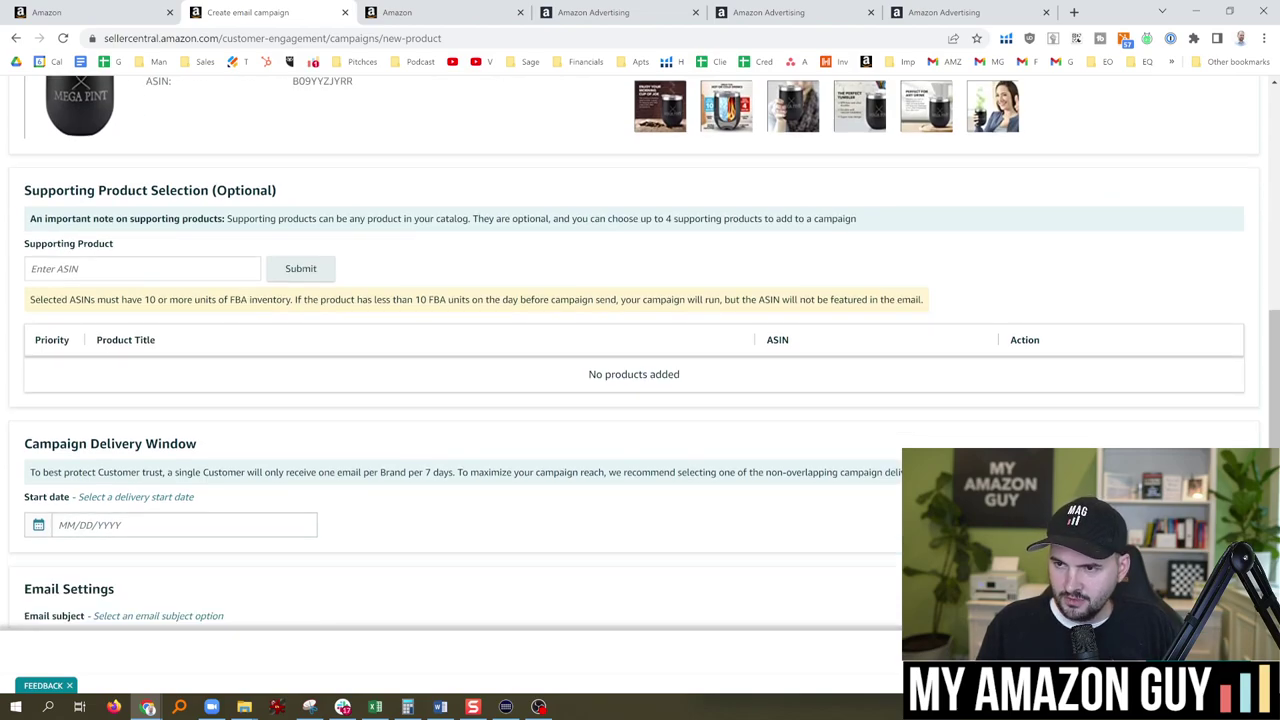
left_click(140, 268)
left_click(422, 13)
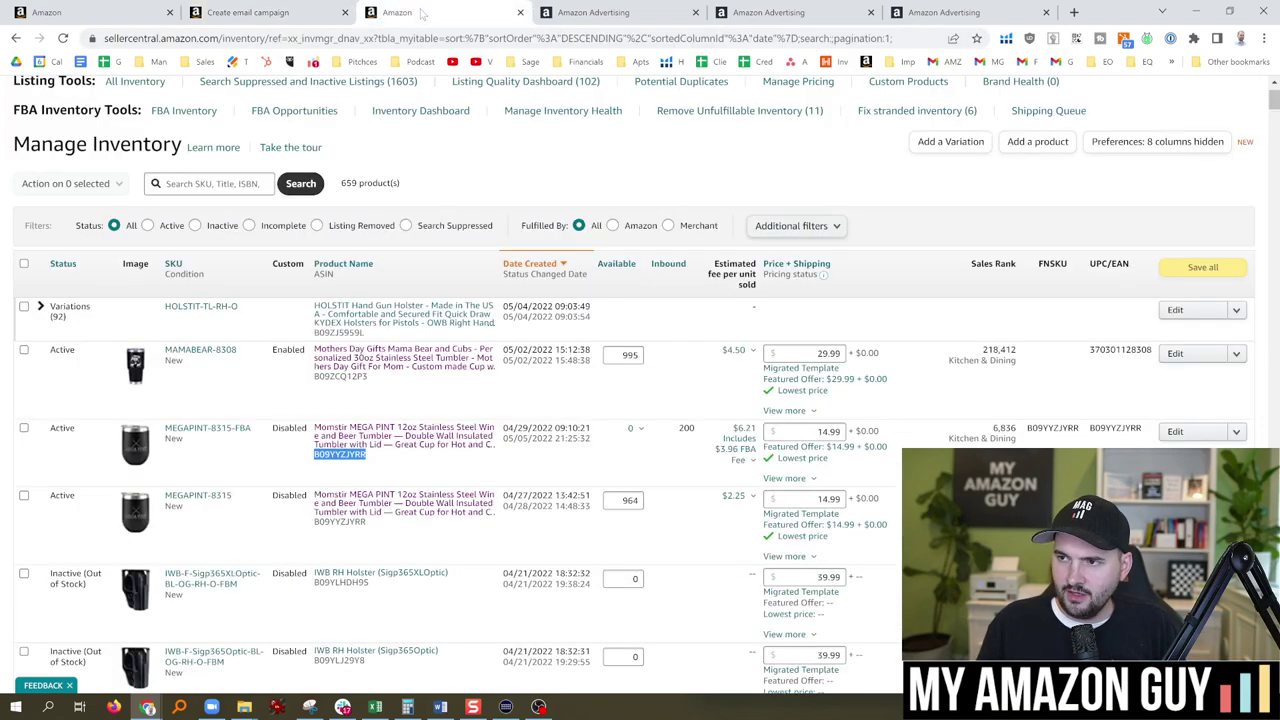
double_click(340, 376)
key("ctrl+c")
left_click(250, 13)
key("ctrl+v")
left_click(300, 268)
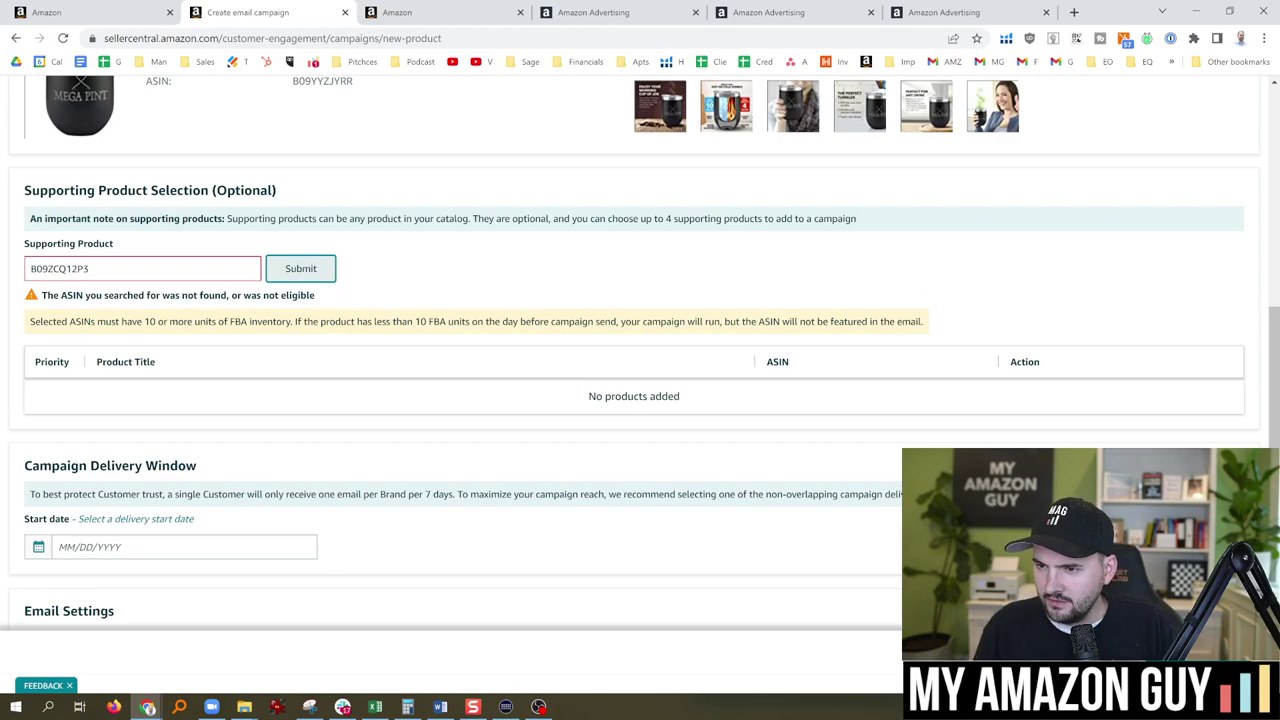
- Open the Mothers Day tumbler's product detail page from the inventory list, and return to the list
left_click(445, 12)
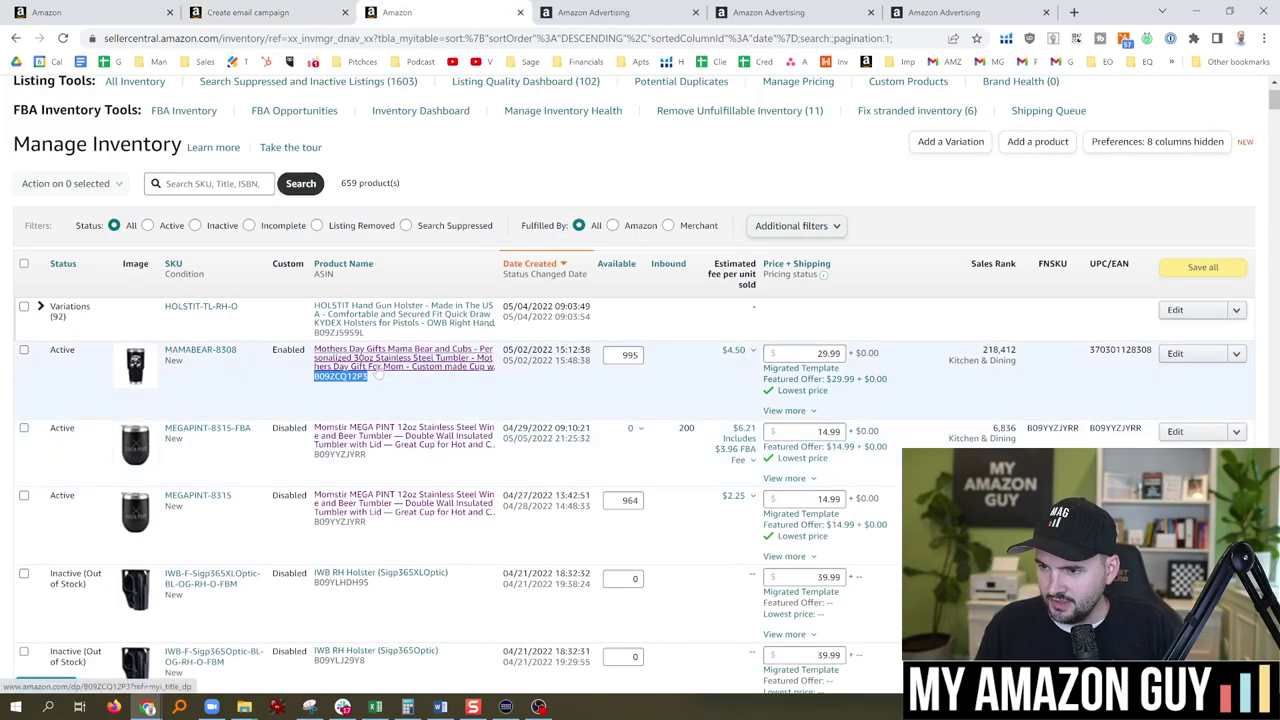
left_click(372, 370)
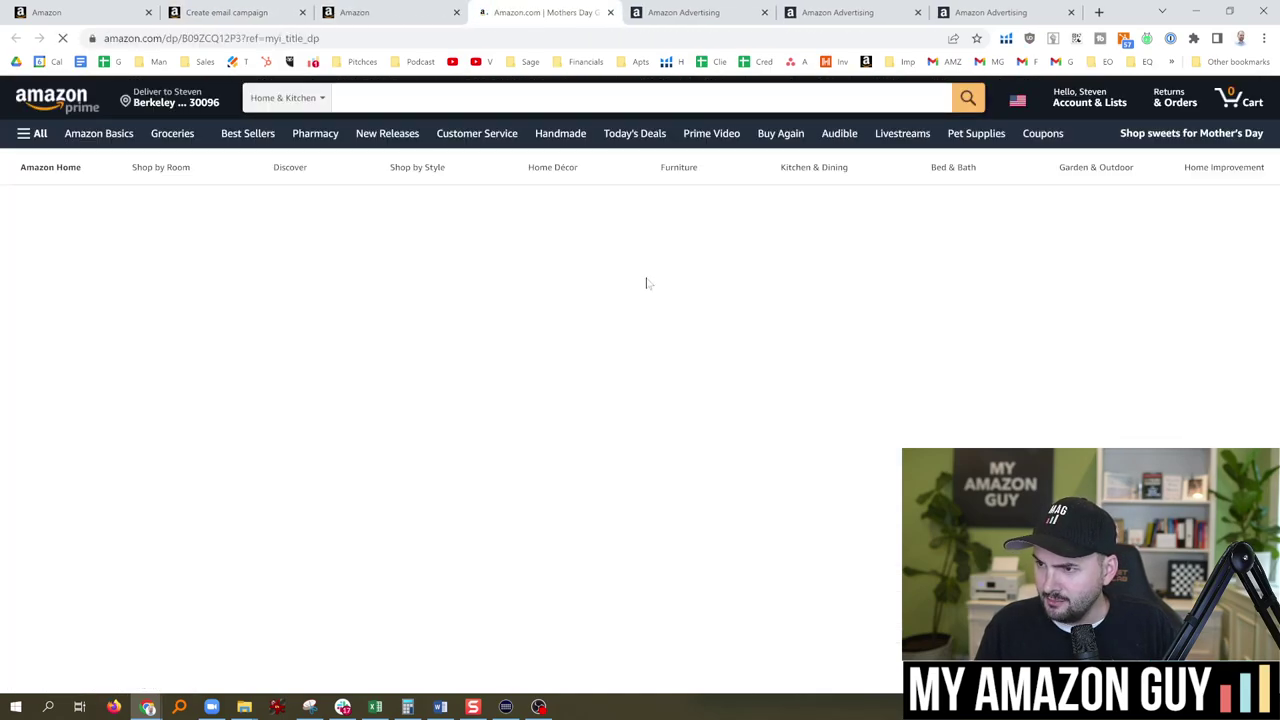
left_click(375, 10)
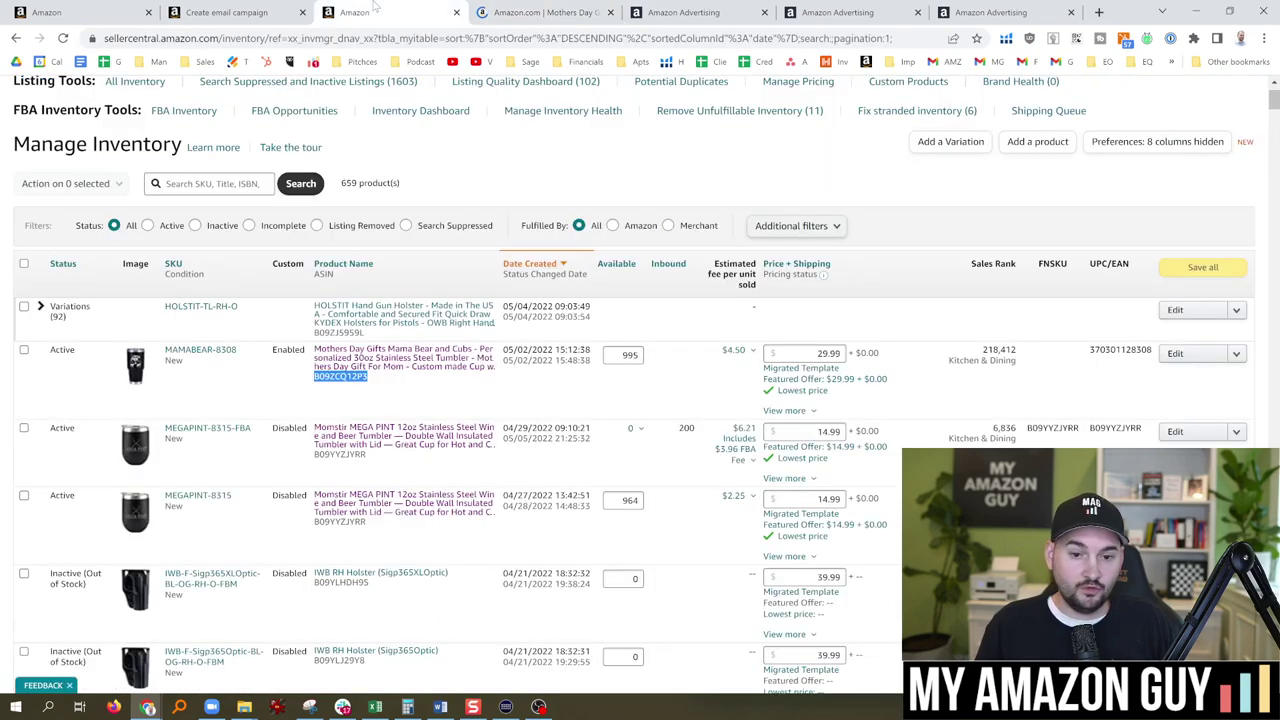
- Search the inventory for "momstir" and select the ASIN of the TUMB-40TH-FBM listing
left_click(210, 183)
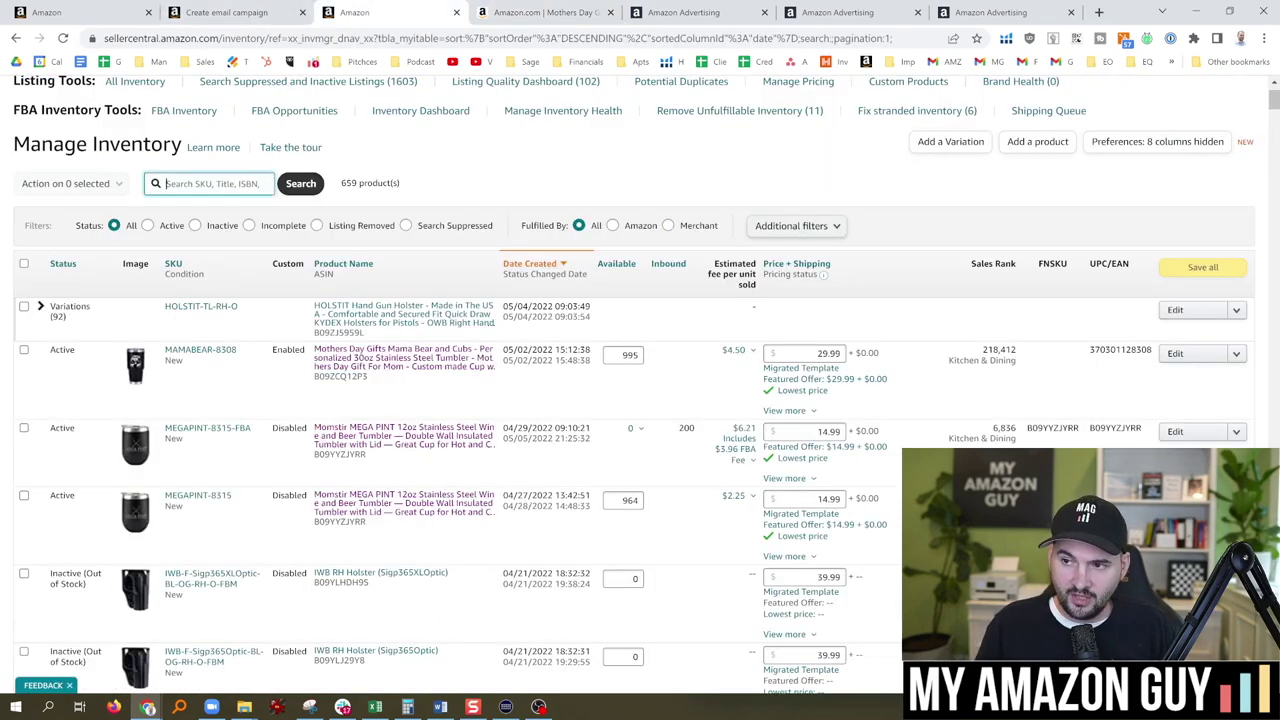
type("momstir")
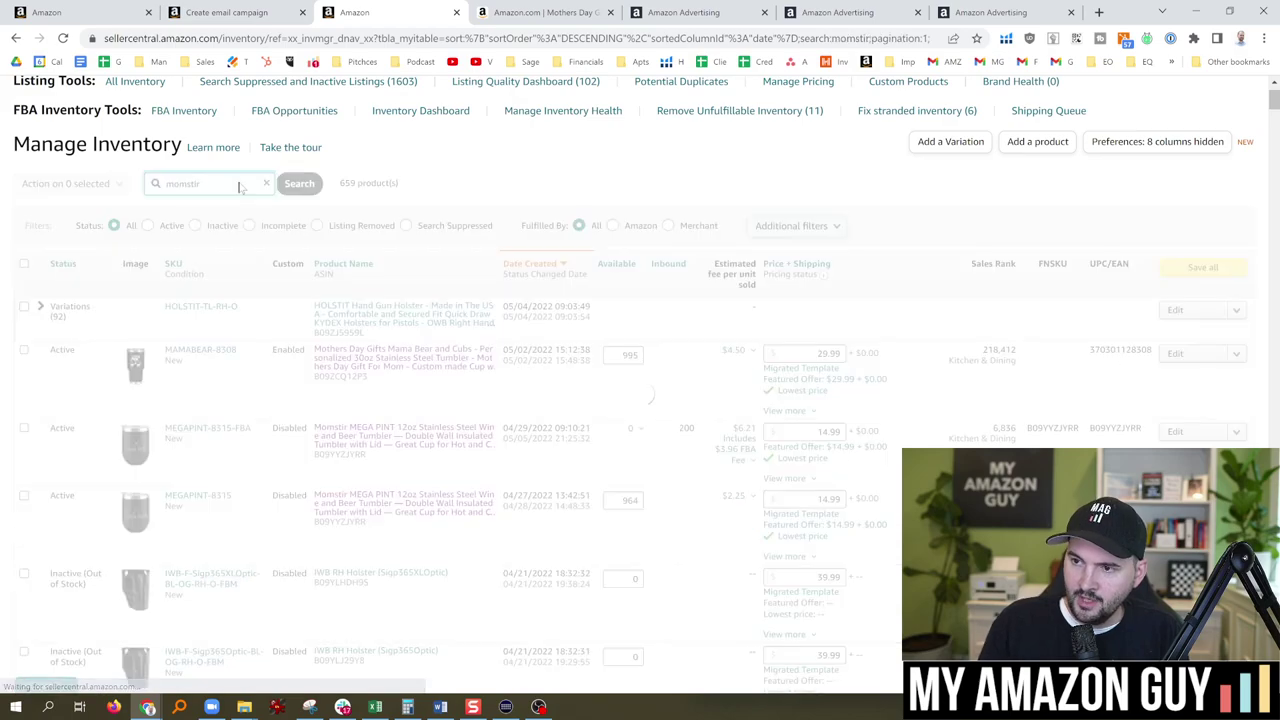
left_click(316, 183)
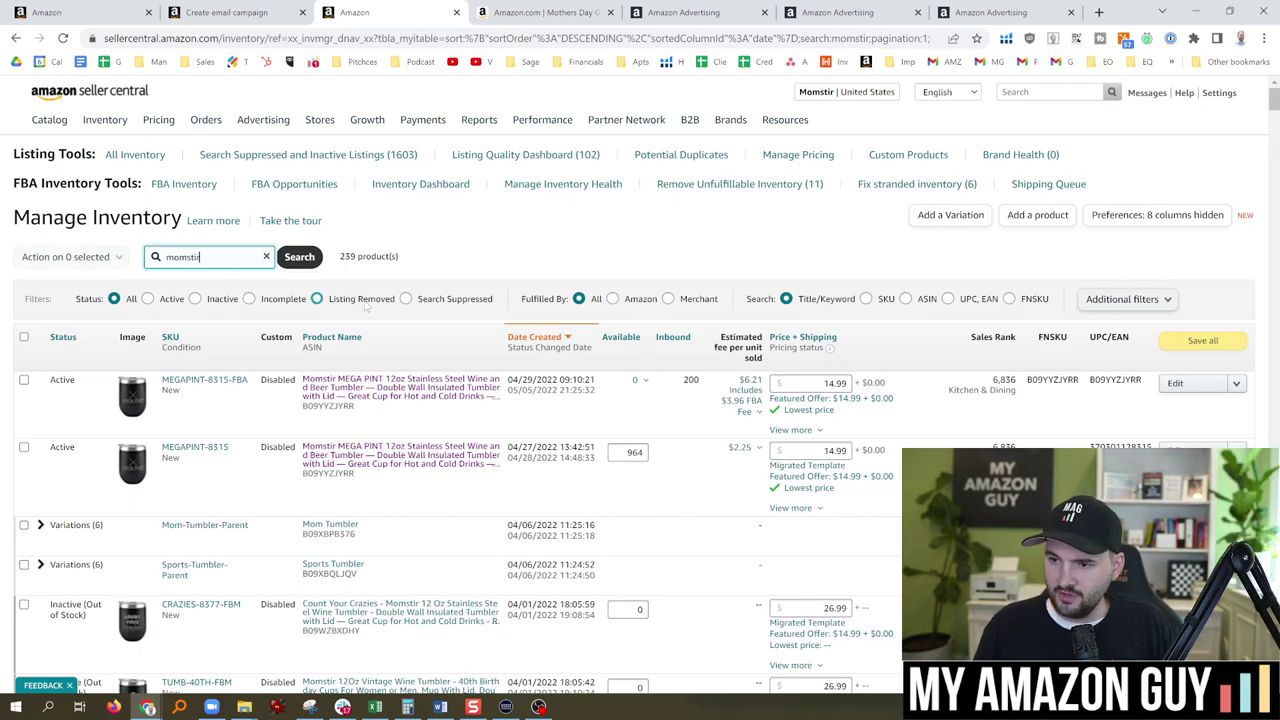
scroll(400, 470, "down", 3)
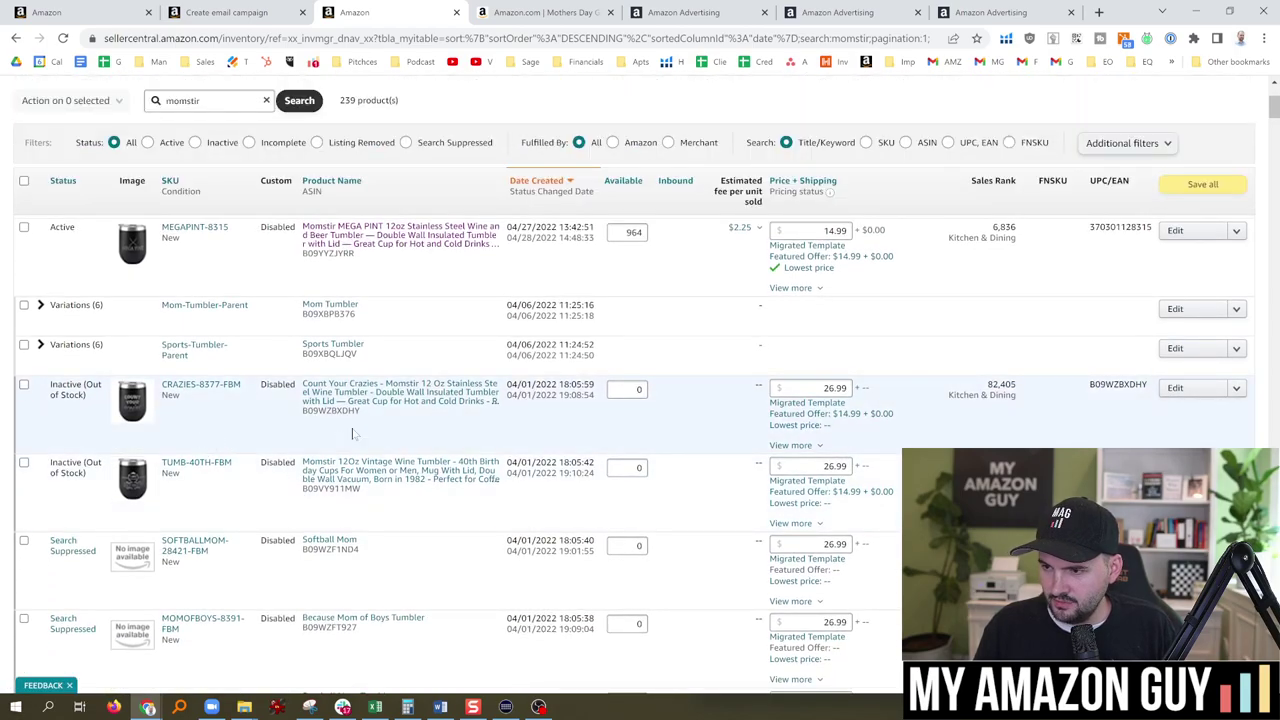
double_click(331, 488)
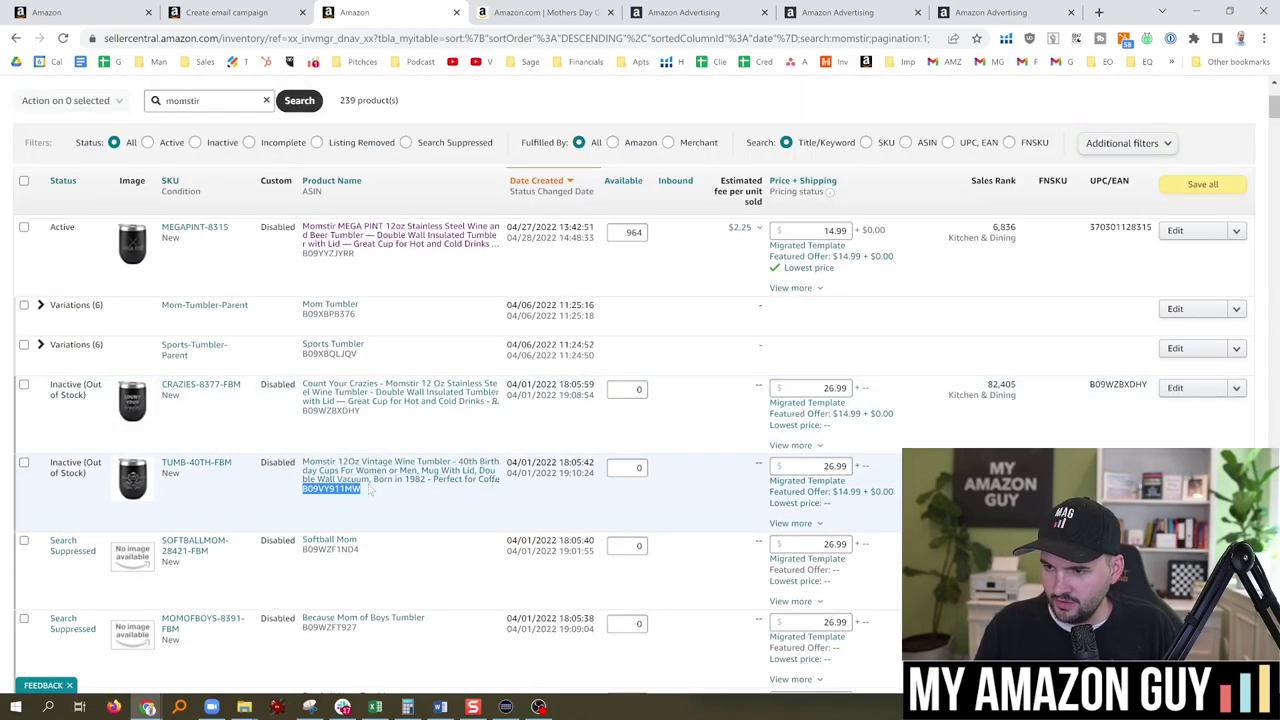
- Search the inventory for "vintage" and copy the ASIN of the active TUMB-40TH listing, B09VY911MW
double_click(185, 100)
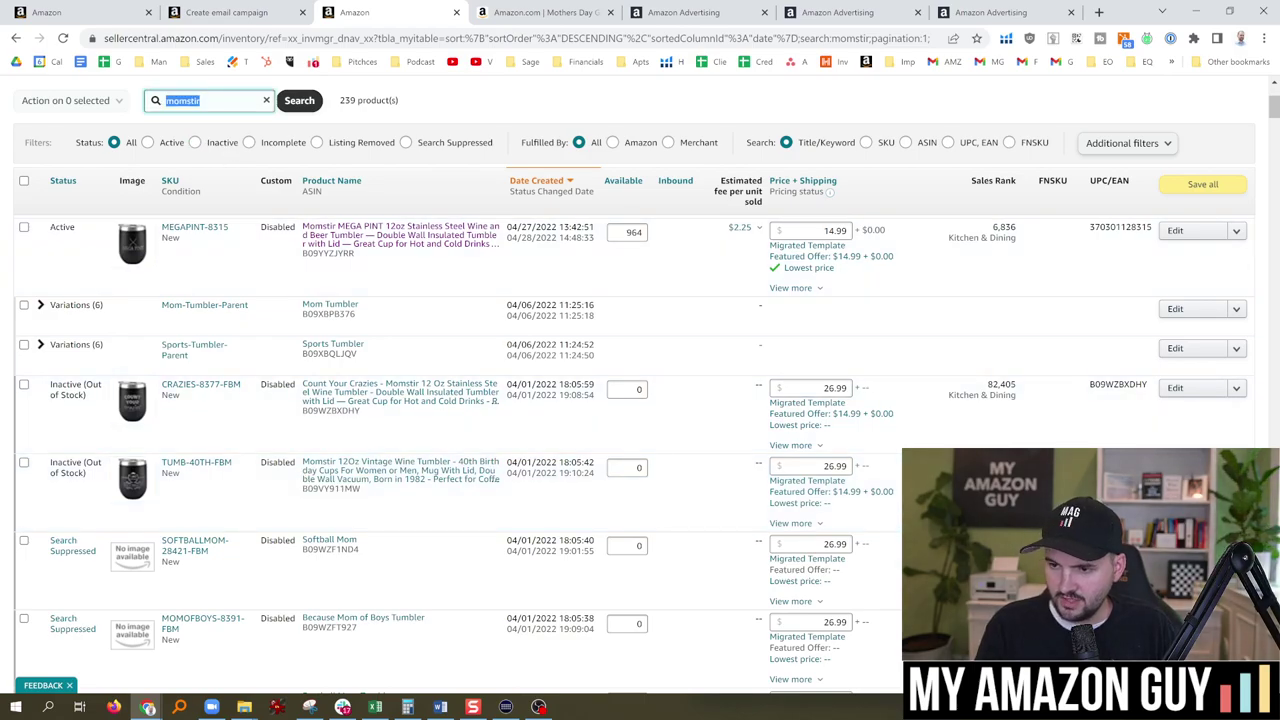
type("vintage")
key("Return")
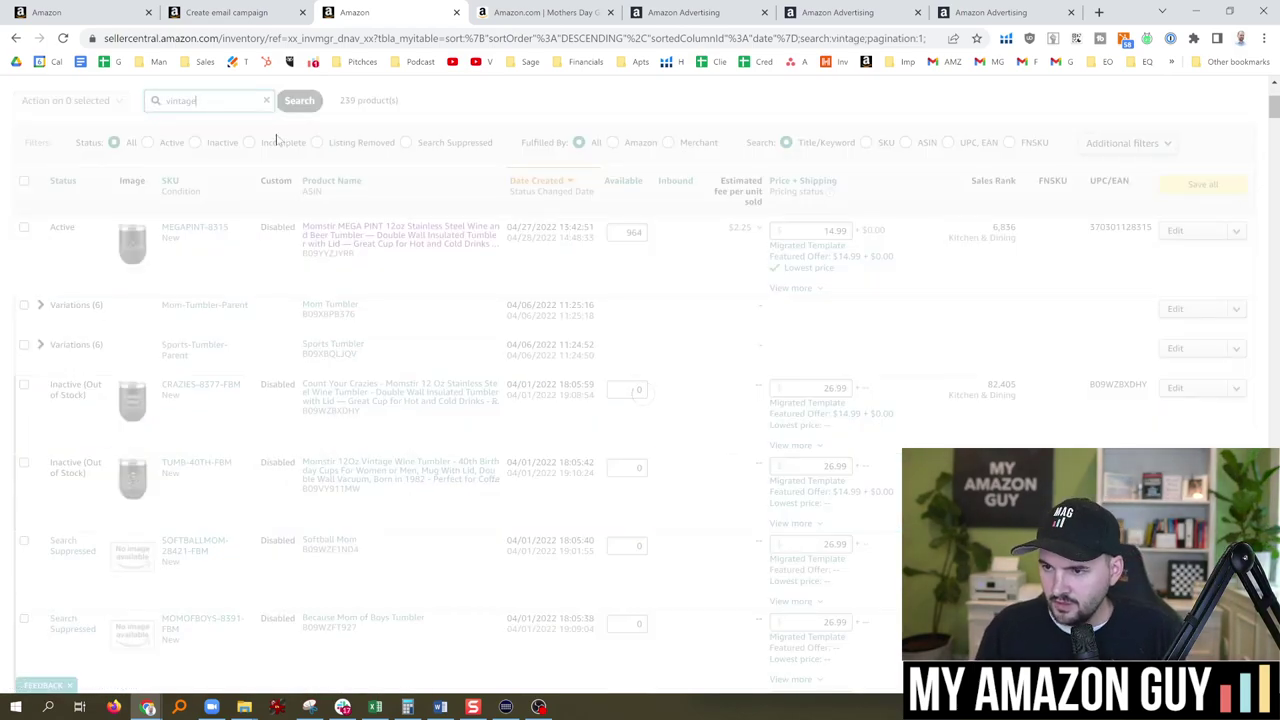
scroll(464, 549, "down", 2)
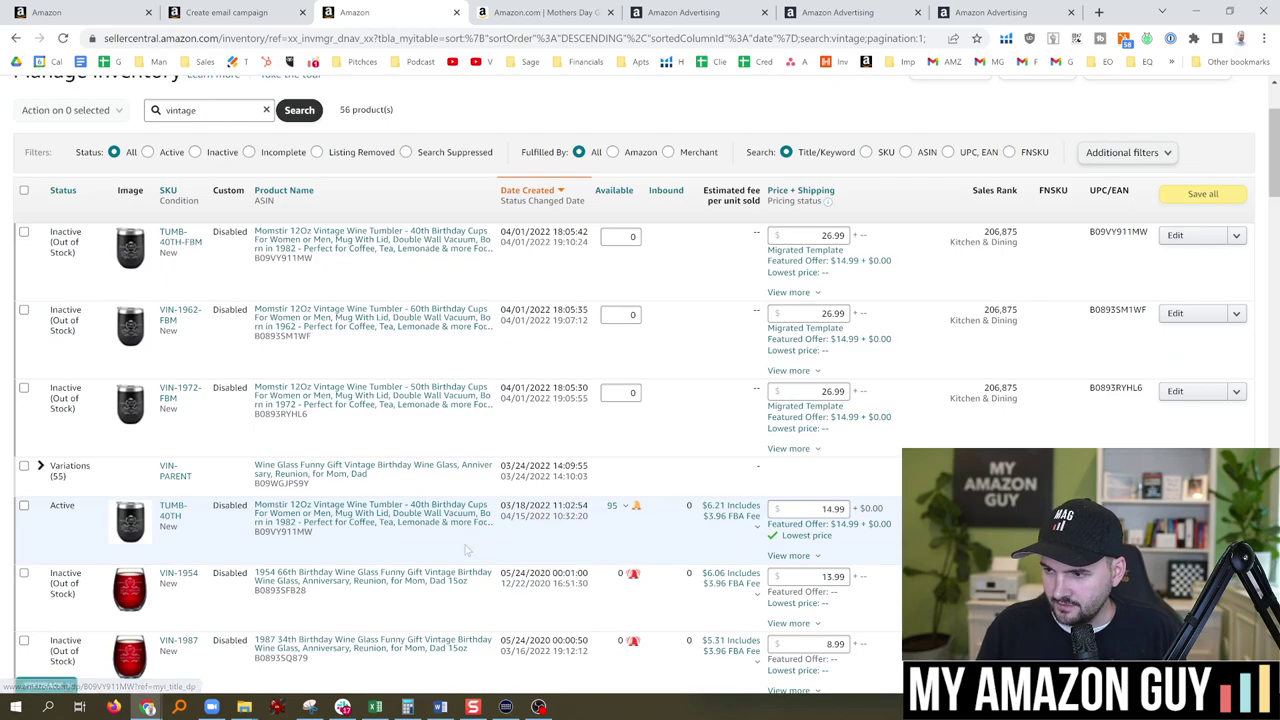
scroll(464, 549, "down", 1)
double_click(283, 458)
key("ctrl+c")
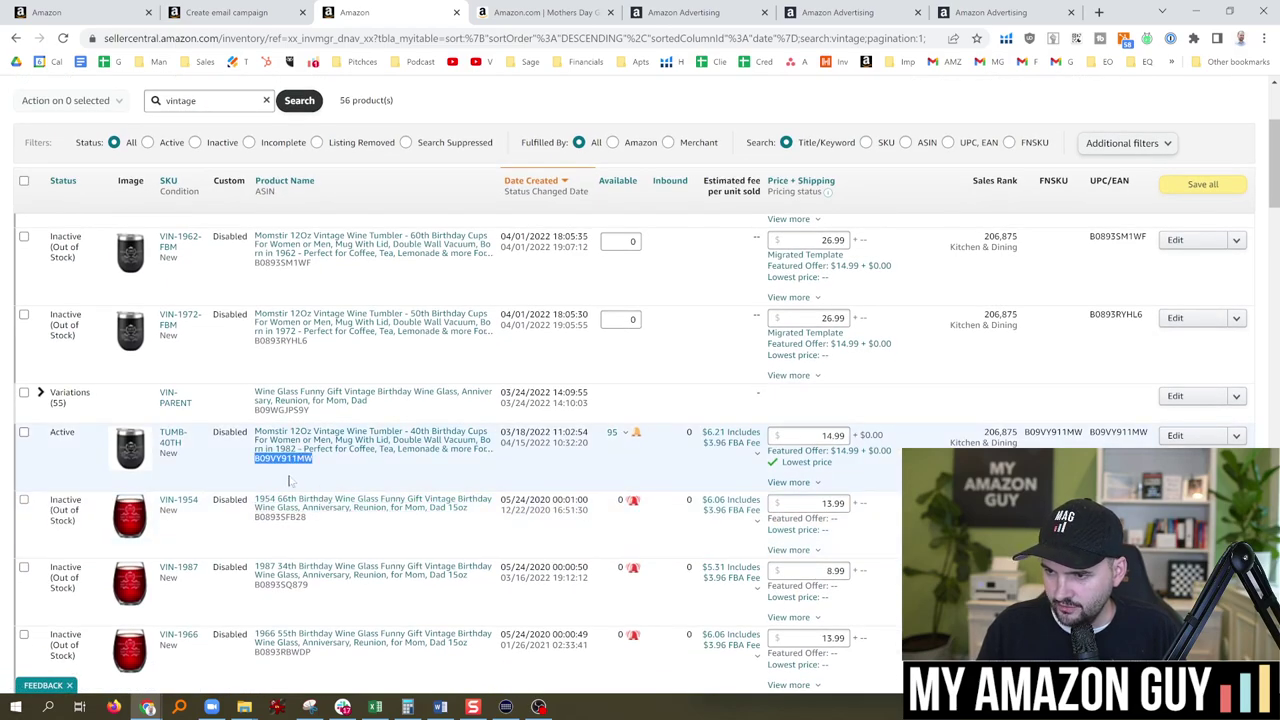
- Add the copied ASIN B09VY911MW to the email campaign as a supporting product
left_click(221, 10)
double_click(120, 268)
key("ctrl+v")
left_click(300, 268)
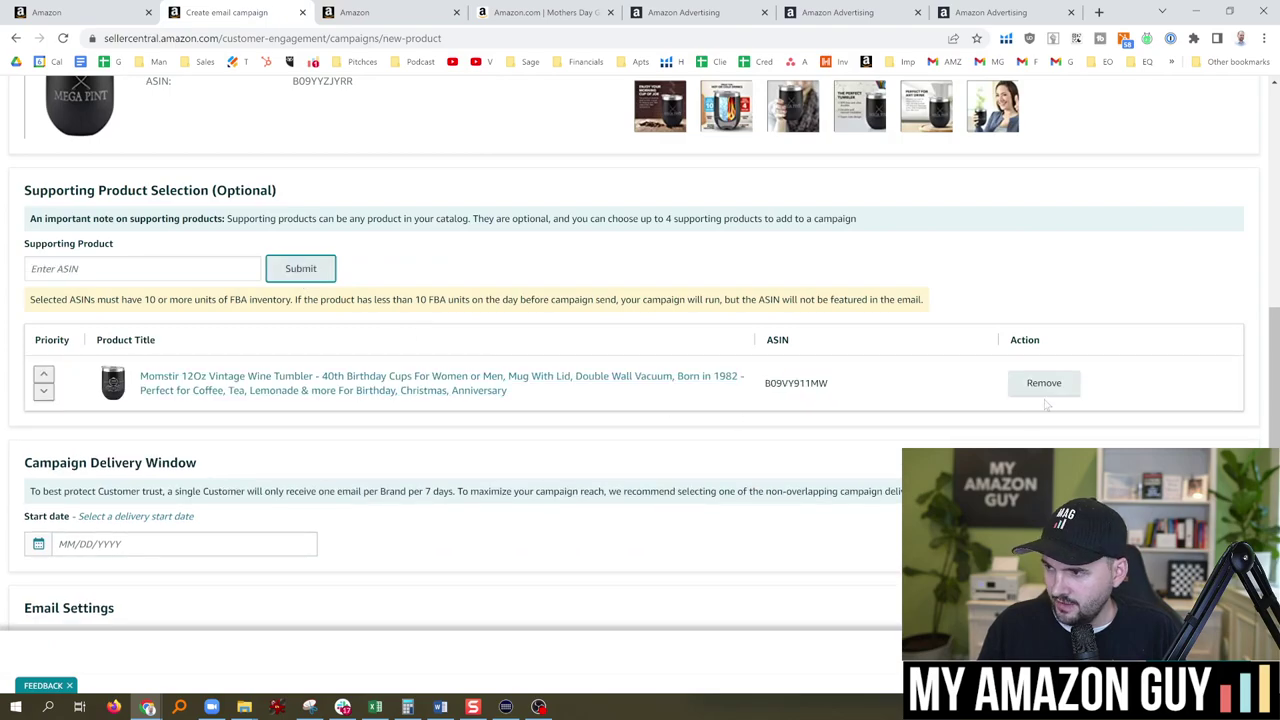
- Return to the inventory list and replace the current search term with "momstir"
left_click(140, 268)
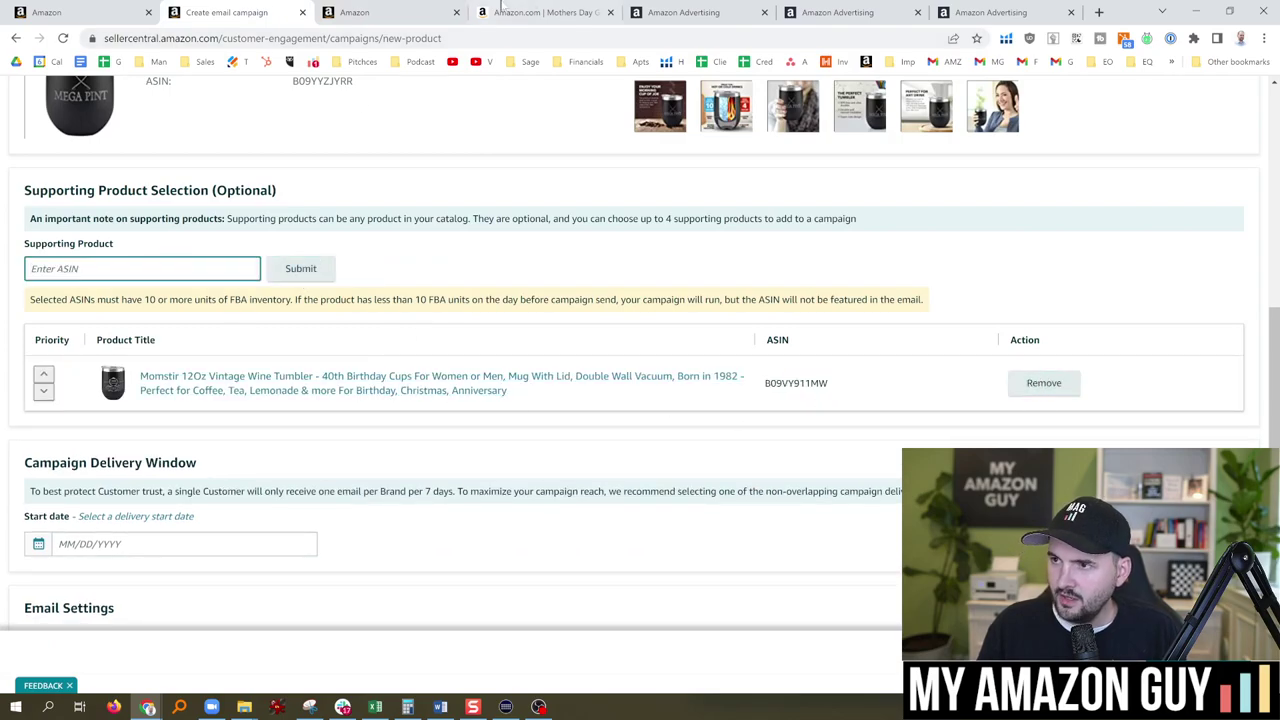
left_click(400, 12)
left_click(181, 100)
key("ctrl+a")
key("BackSpace")
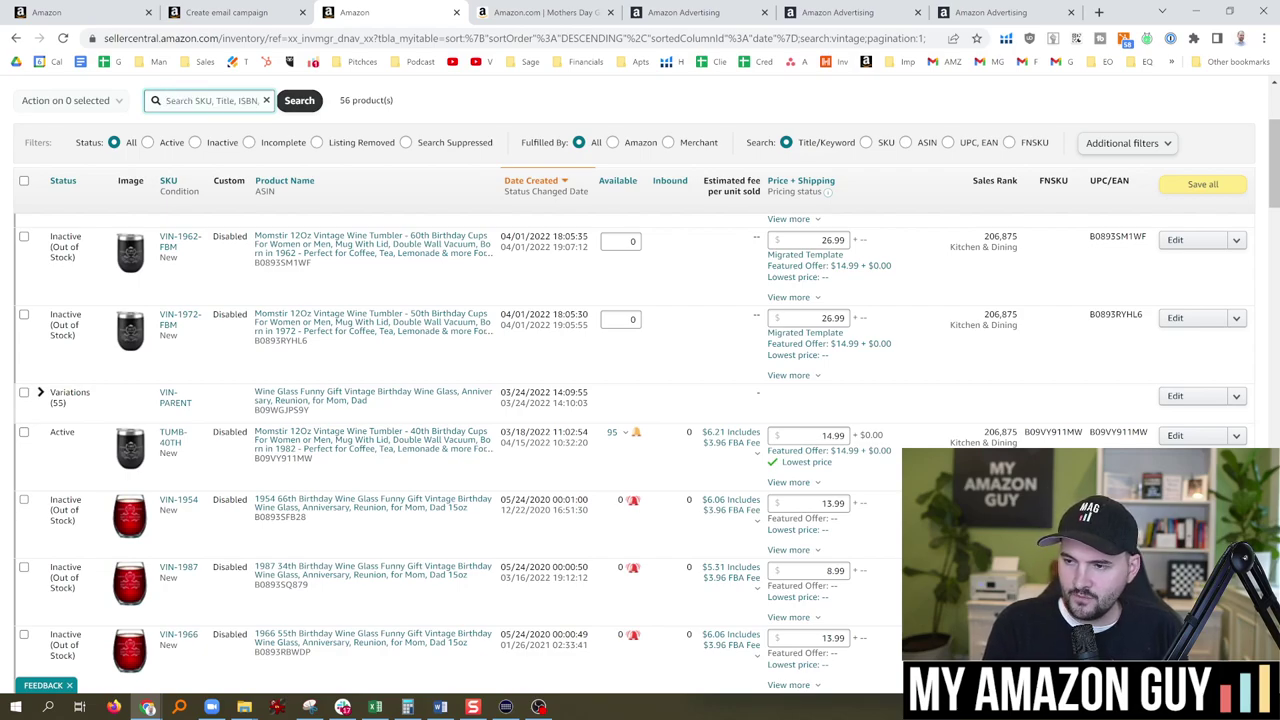
type("momstir")
key("Return")
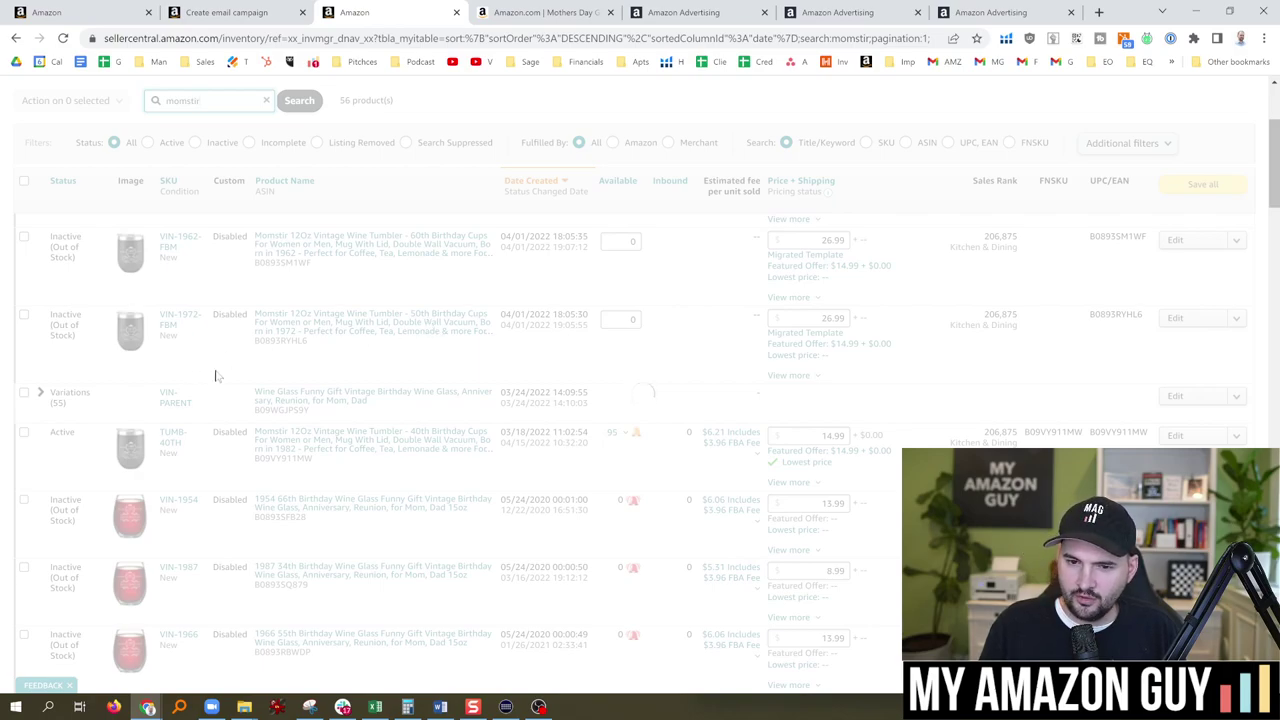
- Copy the ASIN B09WZBXDHY of the Count Your Crazies tumbler from the results and search the inventory for it
scroll(335, 540, "down", 2)
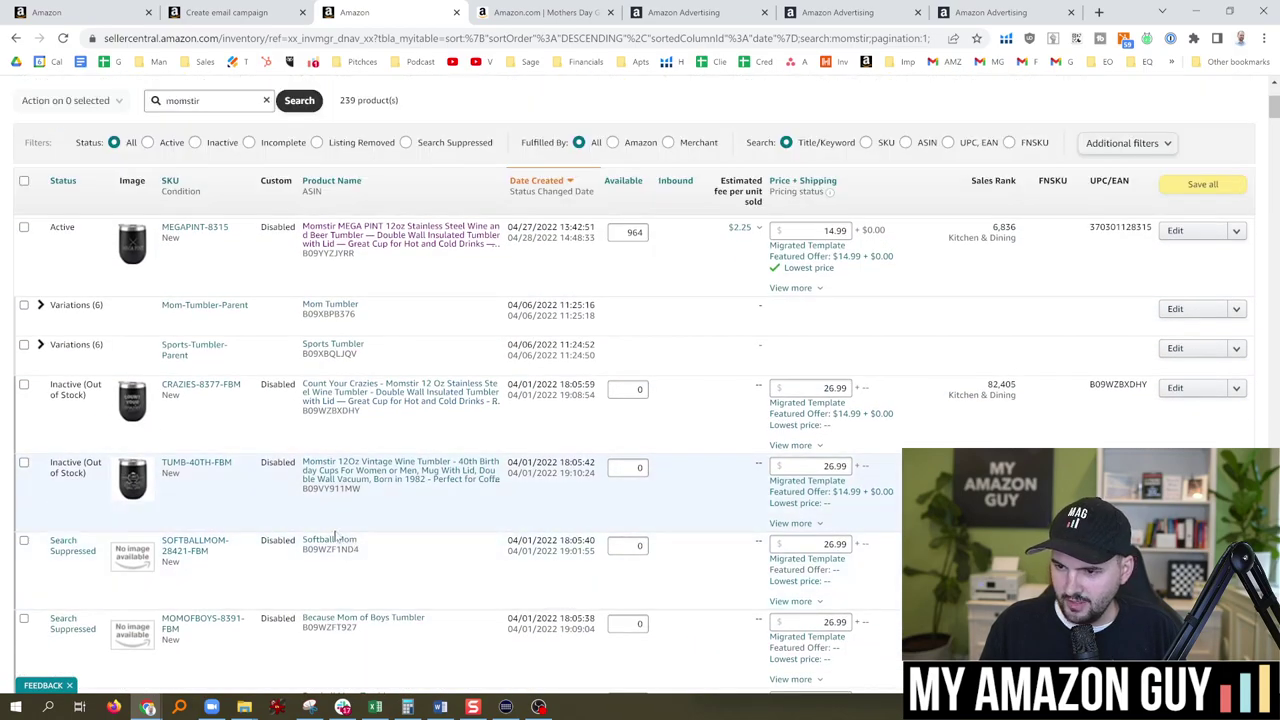
scroll(332, 512, "down", 5)
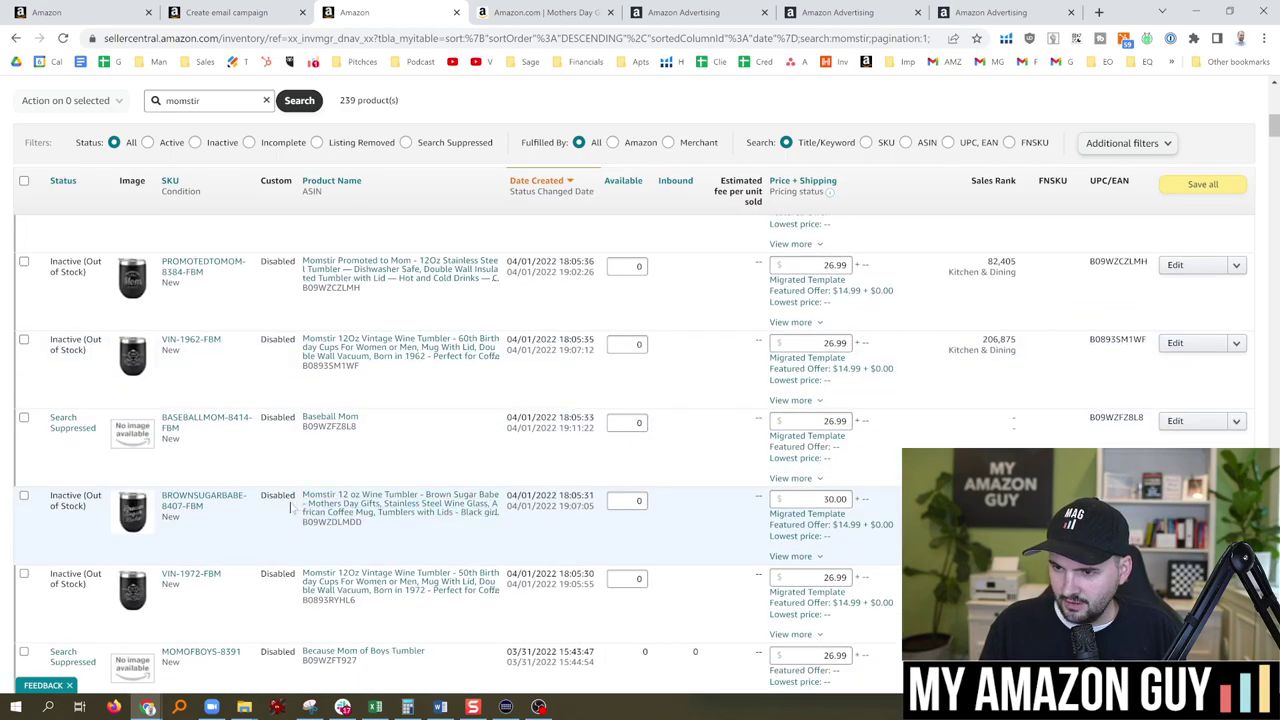
scroll(290, 508, "up", 5)
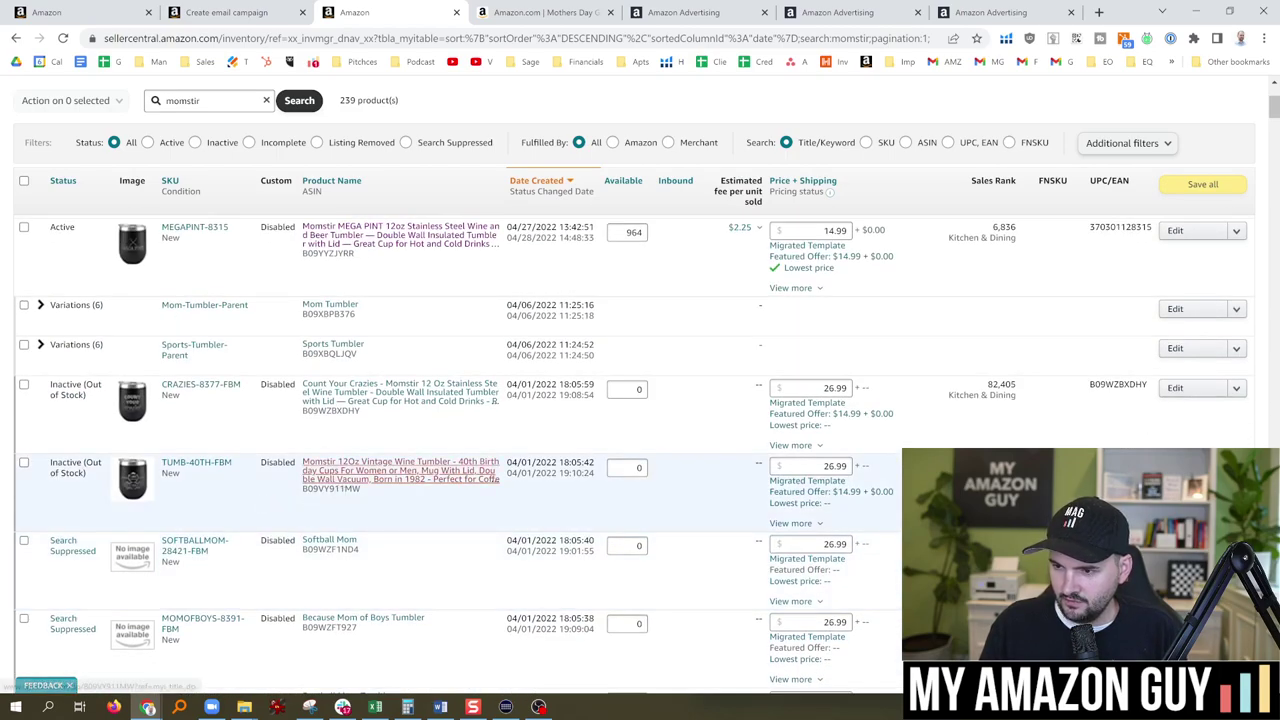
double_click(343, 410)
key("ctrl+c")
triple_click(225, 100)
key("ctrl+v")
left_click(310, 104)
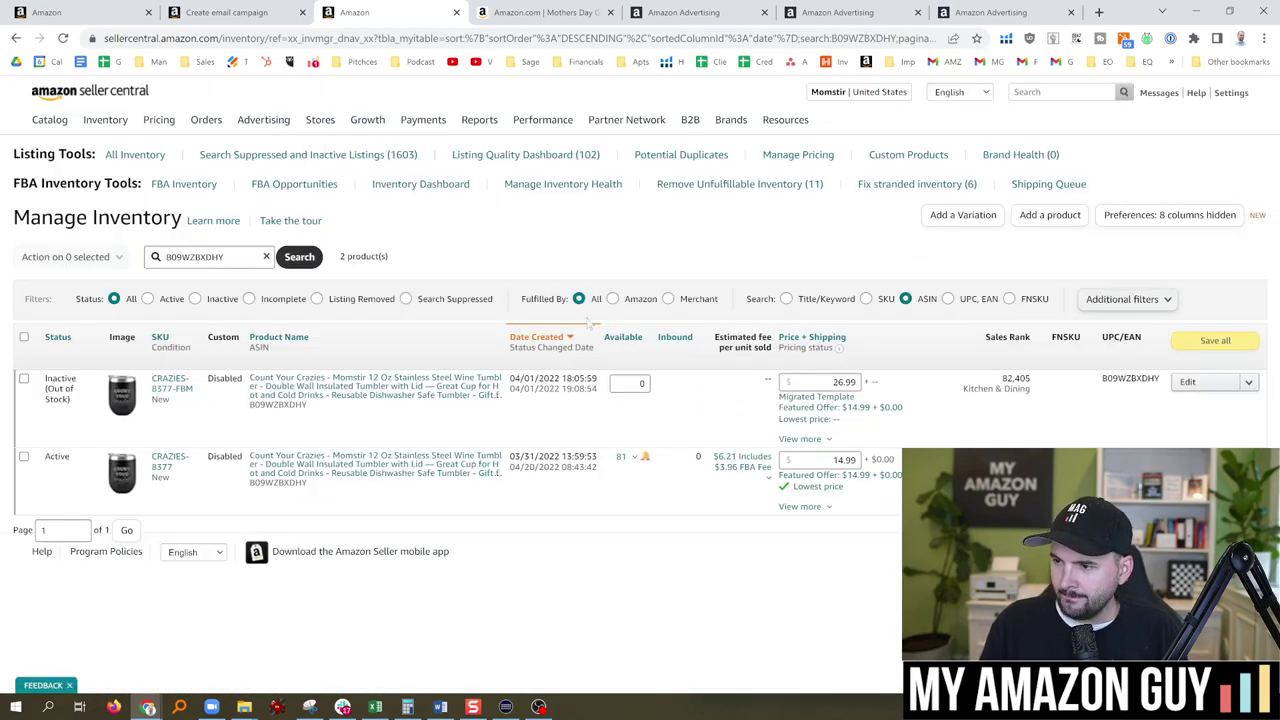
- Select the ASIN of the active CRAZIES-8377 listing and open its product detail page
double_click(278, 482)
left_click(300, 468)
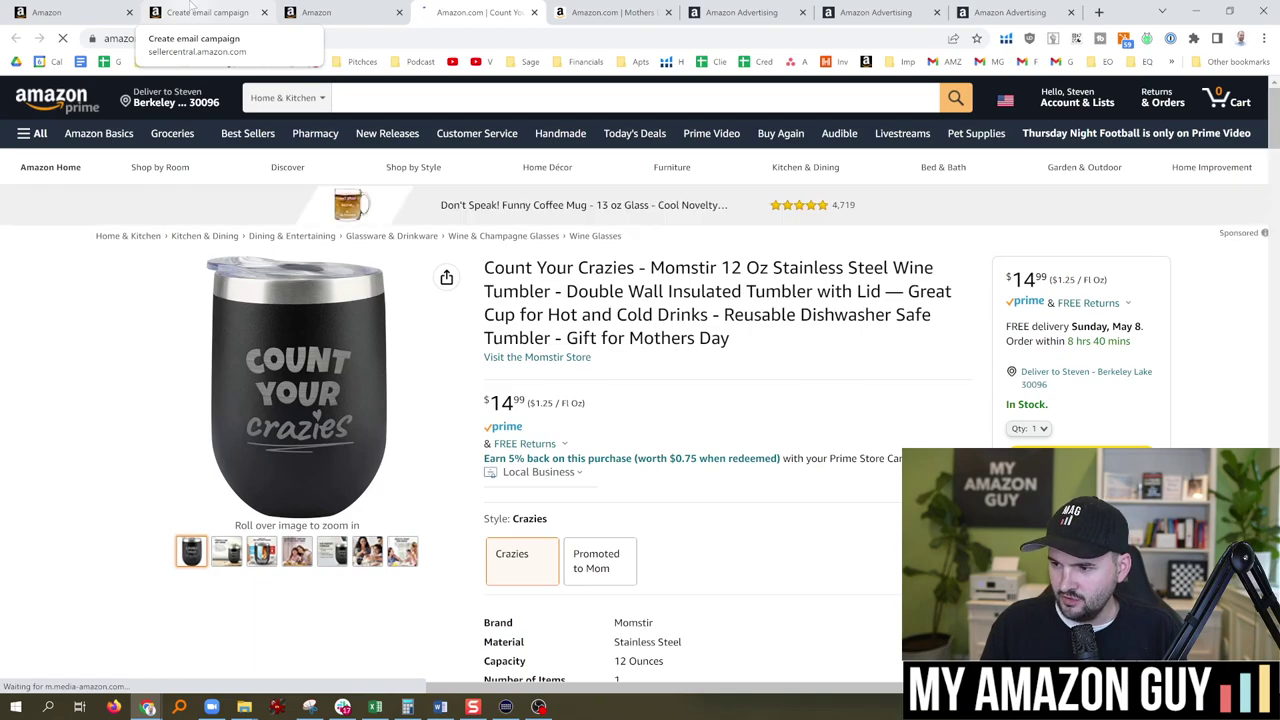
scroll(460, 440, "down", 1)
scroll(460, 440, "down", 2)
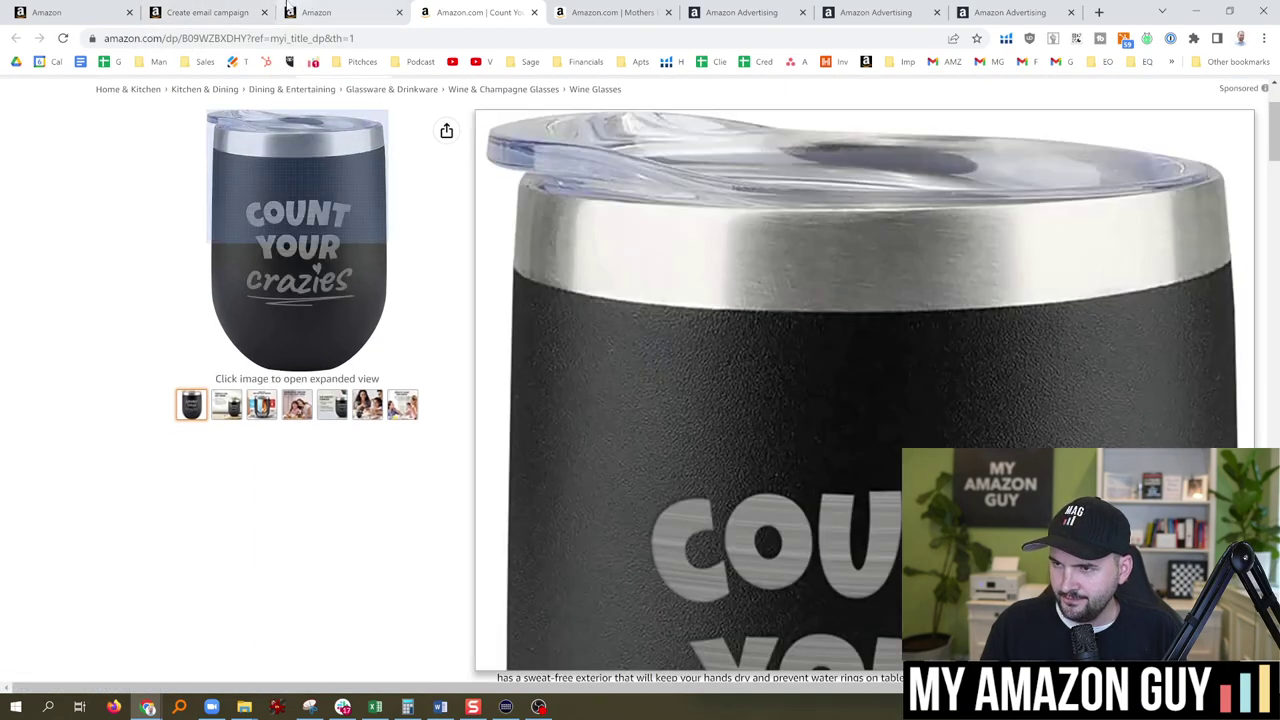
- Add ASIN B09WZBXDHY to the email campaign as a supporting product
left_click(230, 12)
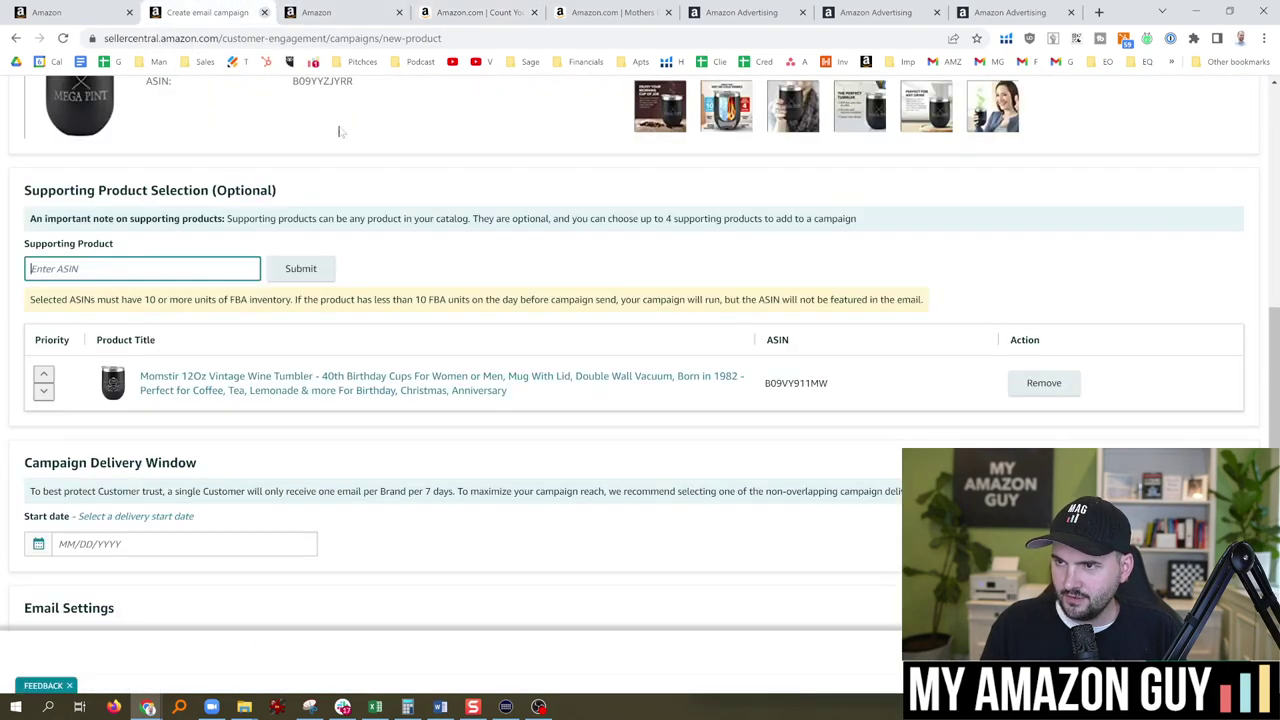
key("ctrl+v")
left_click(300, 268)
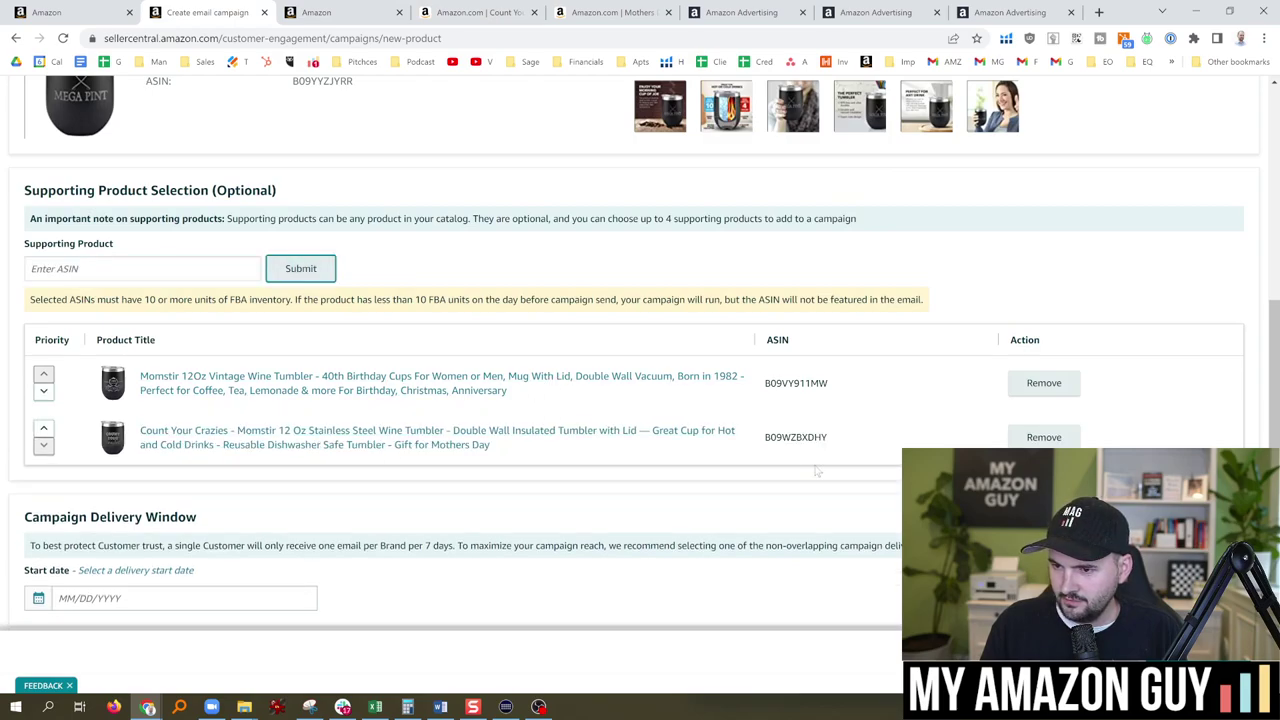
- Choose the Promoted to Mom style on the Count Your Crazies product page and copy its ASIN, B09WZCZLMH, from the page address
left_click(330, 12)
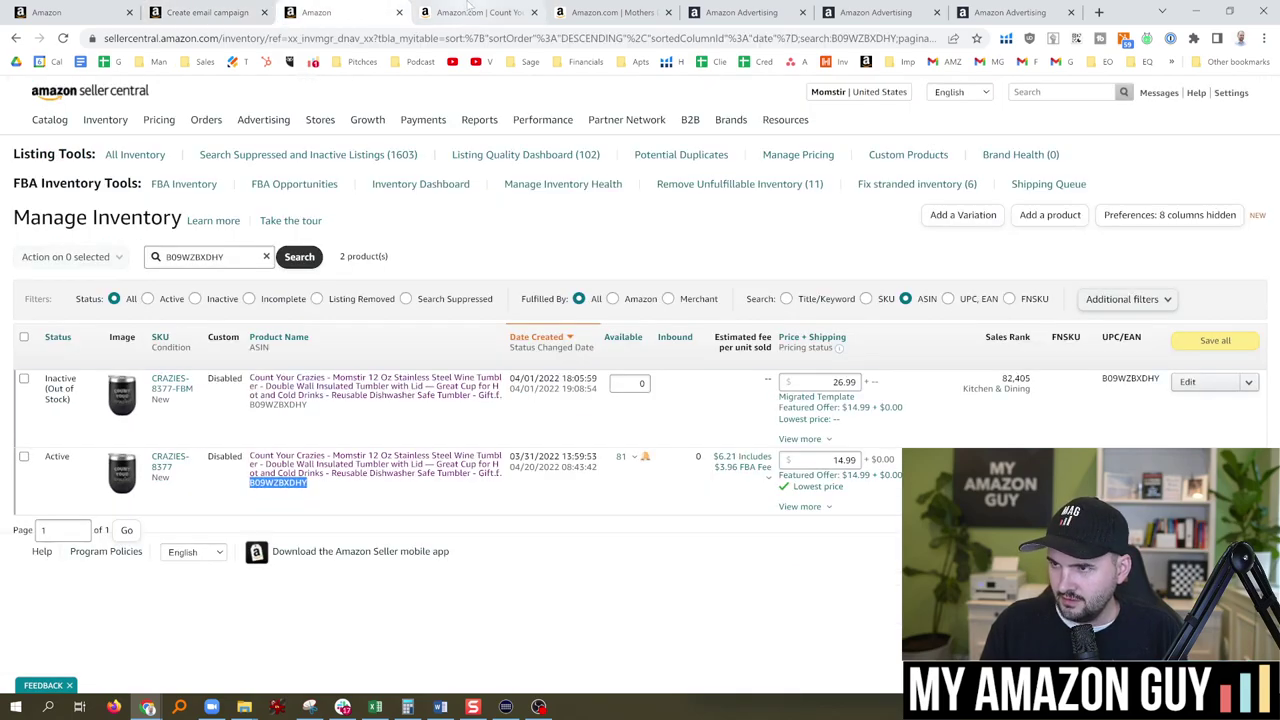
left_click(480, 12)
left_click(599, 410)
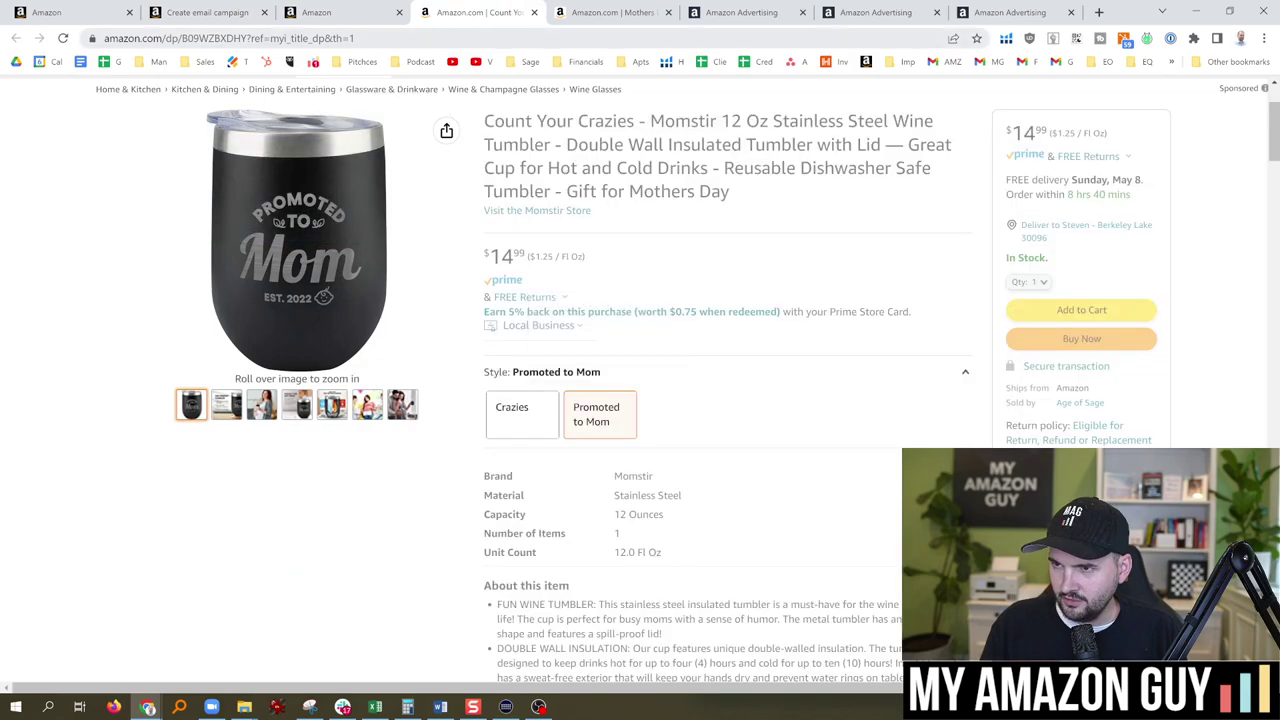
left_click(270, 38)
double_click(270, 38)
- Add the Promoted to Mom tumbler, ASIN B09WZCZLMH, to the email campaign as a supporting product
left_click(207, 12)
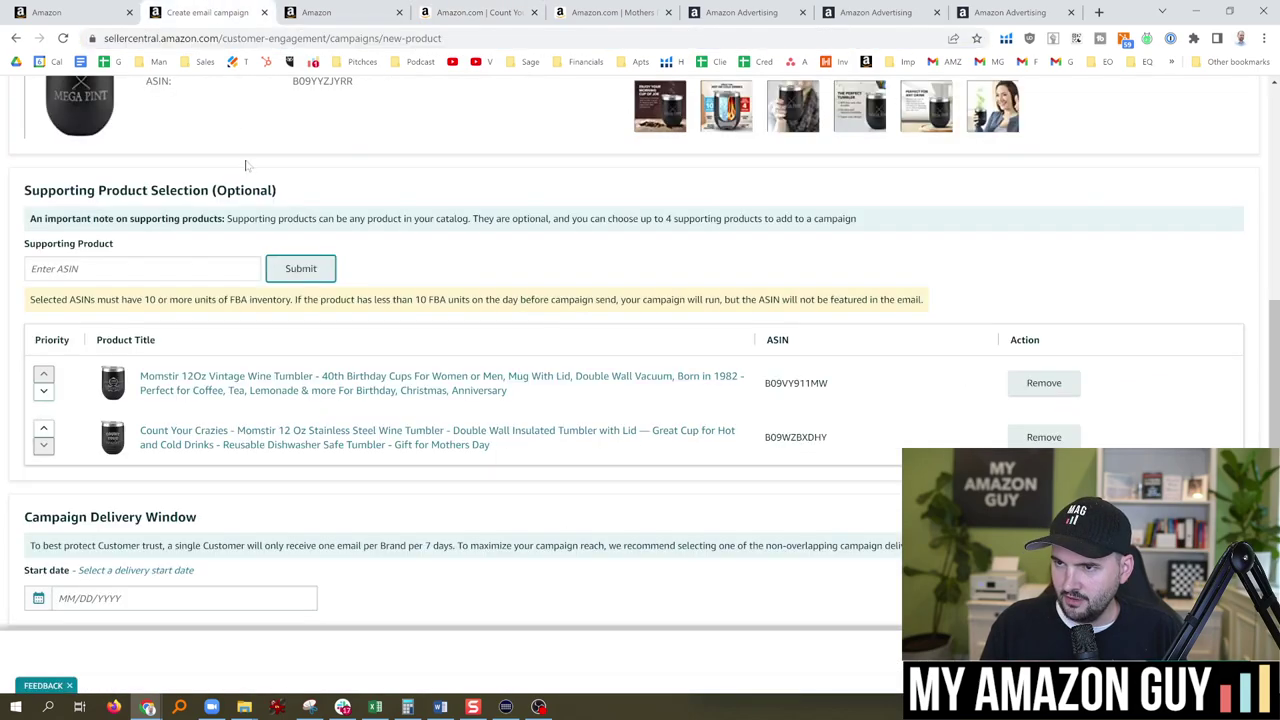
left_click(170, 268)
key("ctrl+v")
left_click(300, 268)
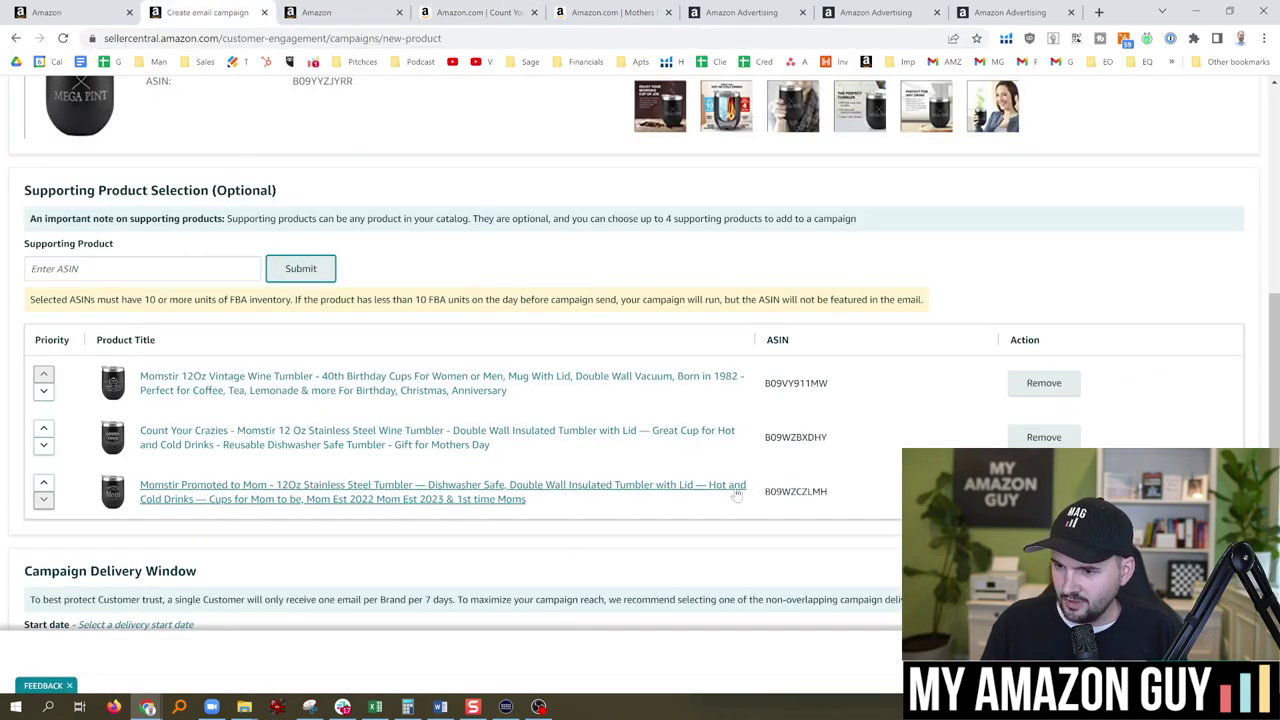
- Visit the Momstir Store from the Promoted to Mom product page and open the Momma Shark Funny Stemless Wine Glass
left_click(483, 12)
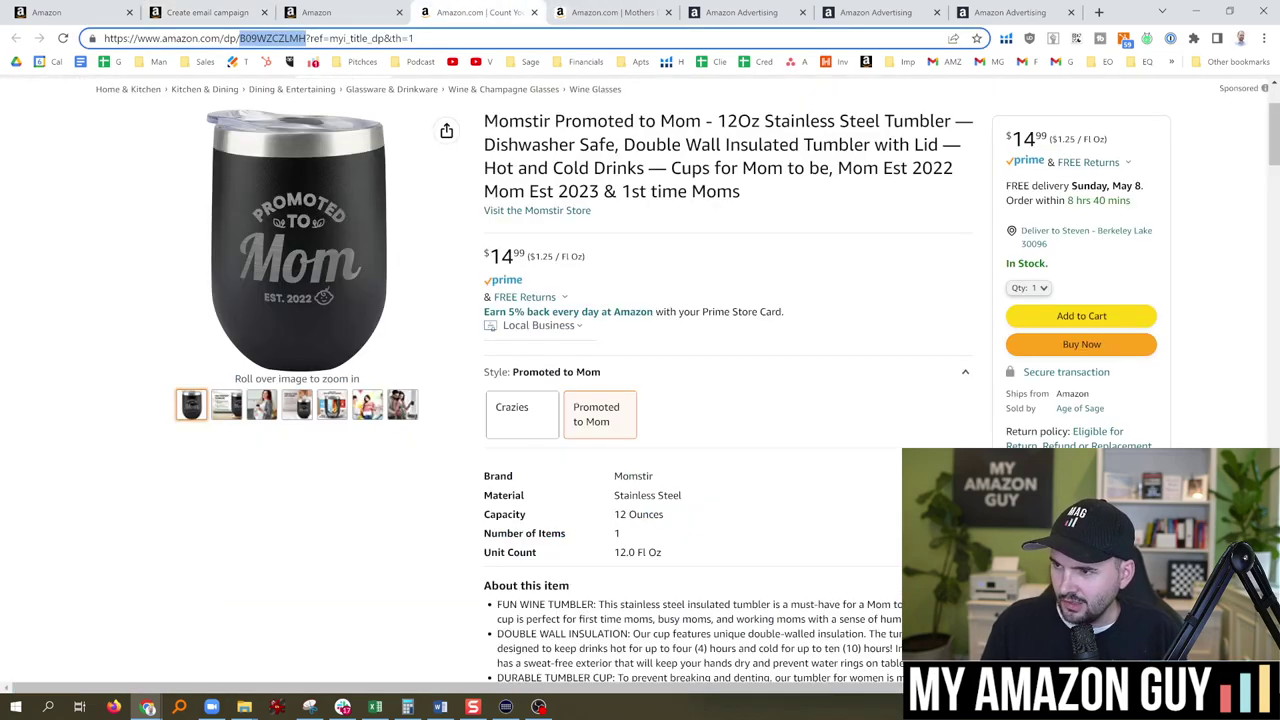
left_click(537, 210)
scroll(603, 390, "down", 2)
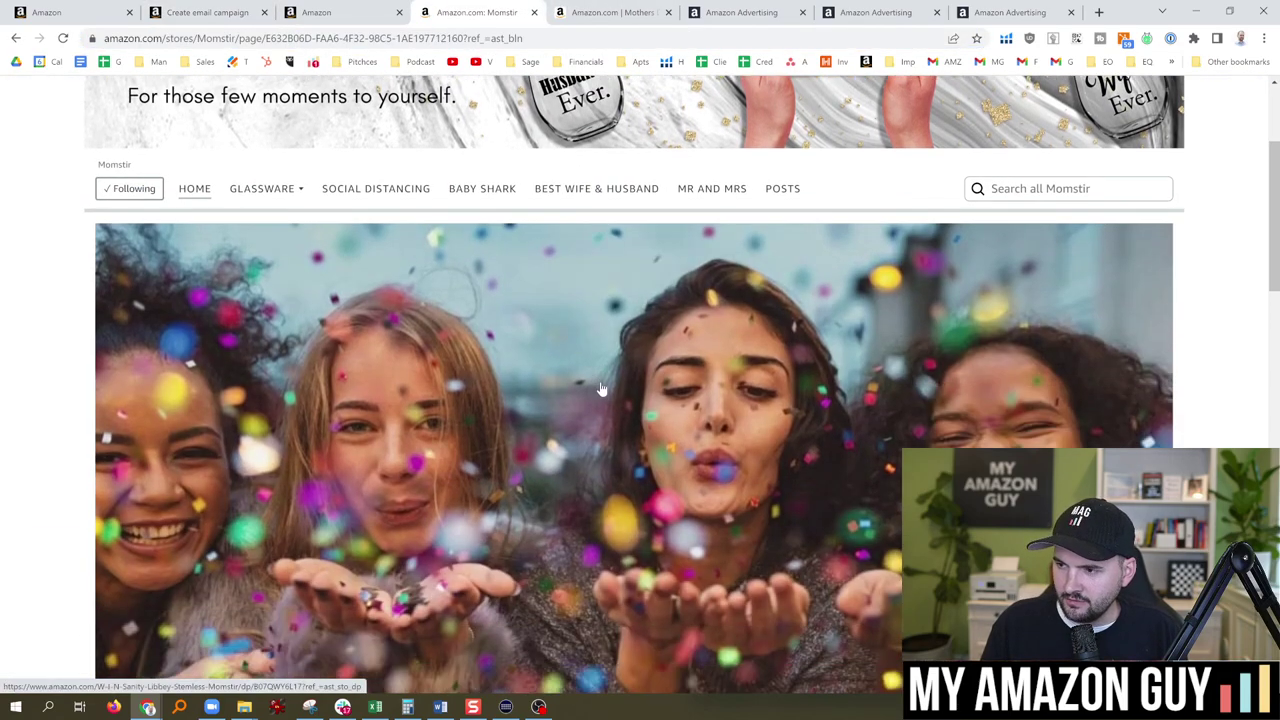
scroll(603, 390, "down", 8)
scroll(1272, 270, "down", 1)
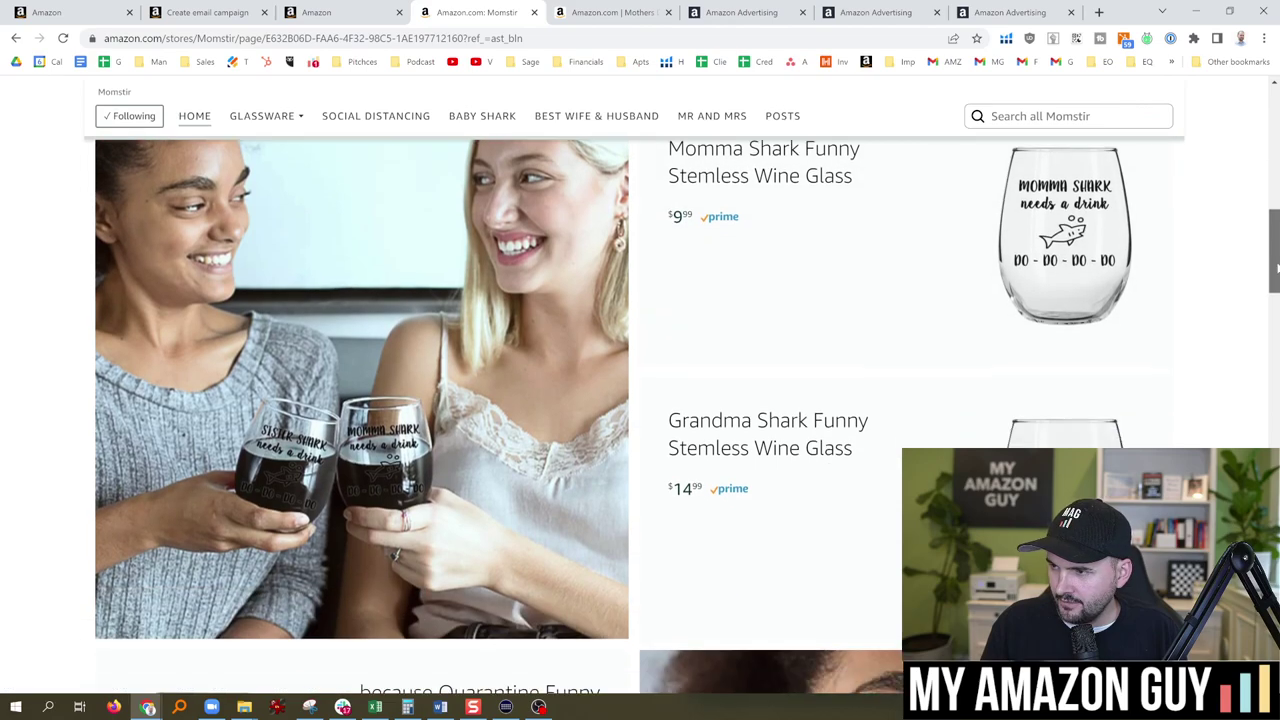
scroll(1275, 268, "up", 1)
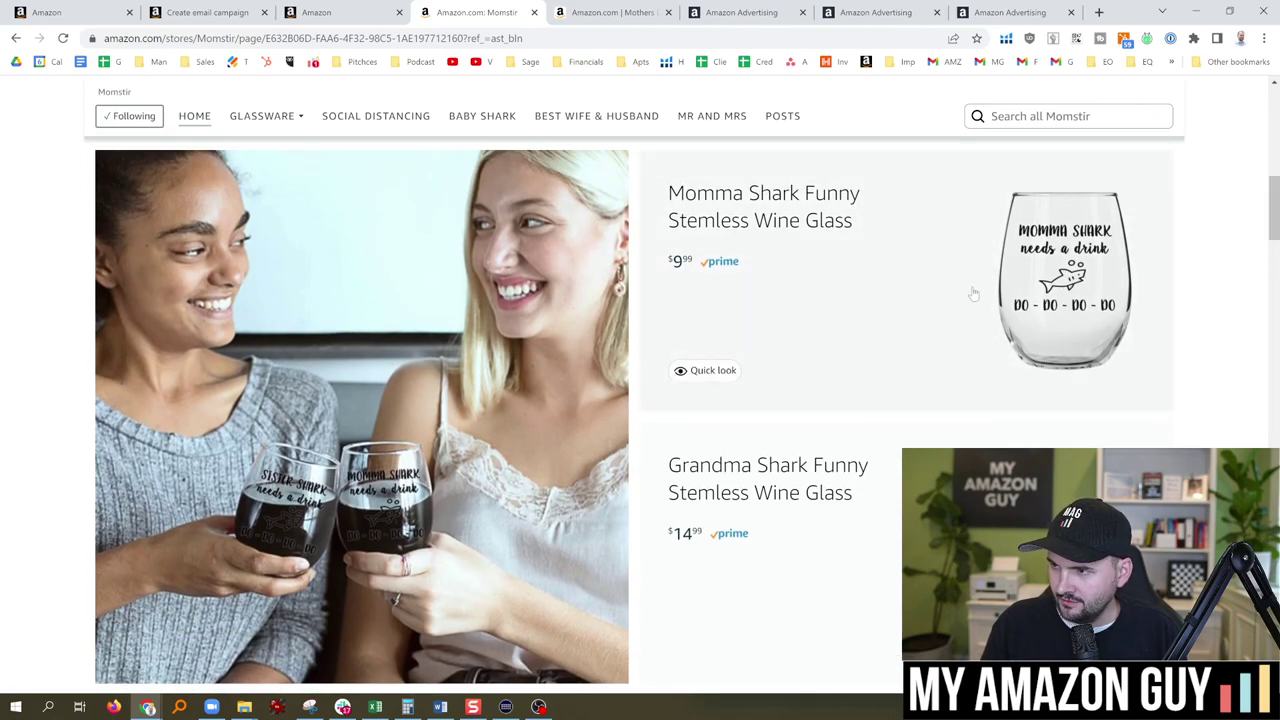
left_click(1063, 250)
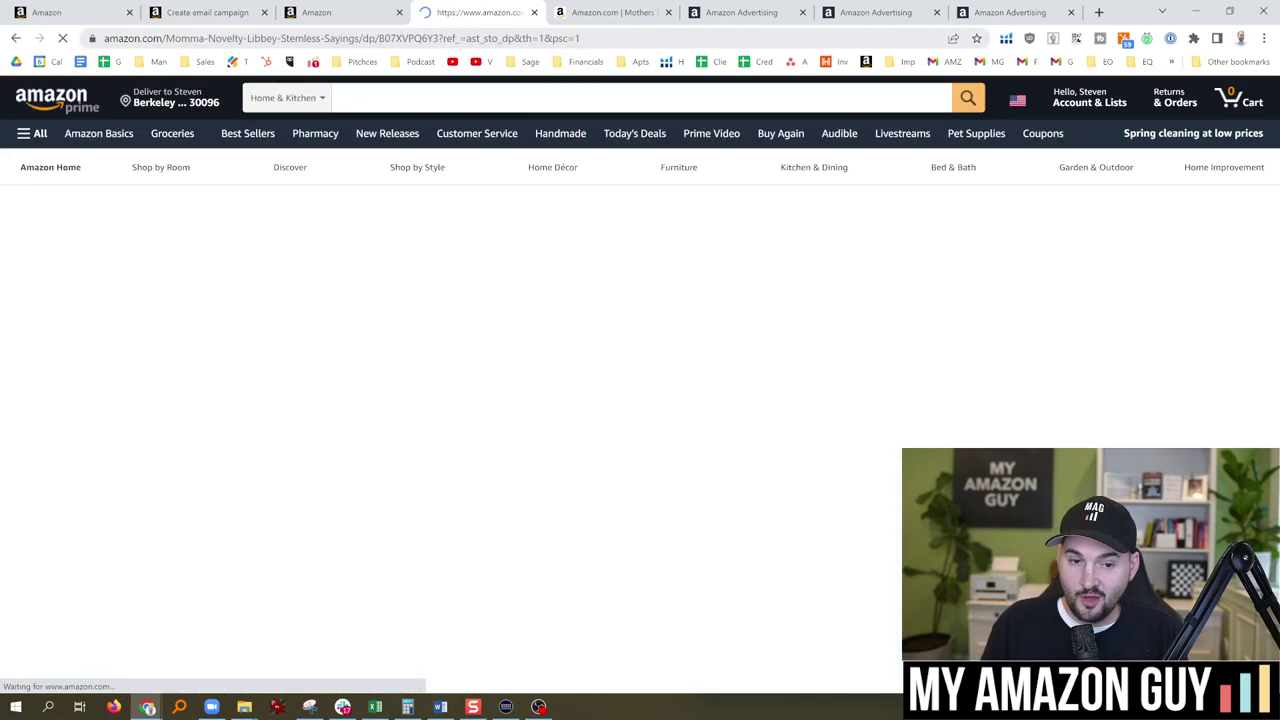
- Copy the ASIN B07XVPQ6Y3 from the Momma Shark glass's page address and search the inventory for it
left_click(300, 38)
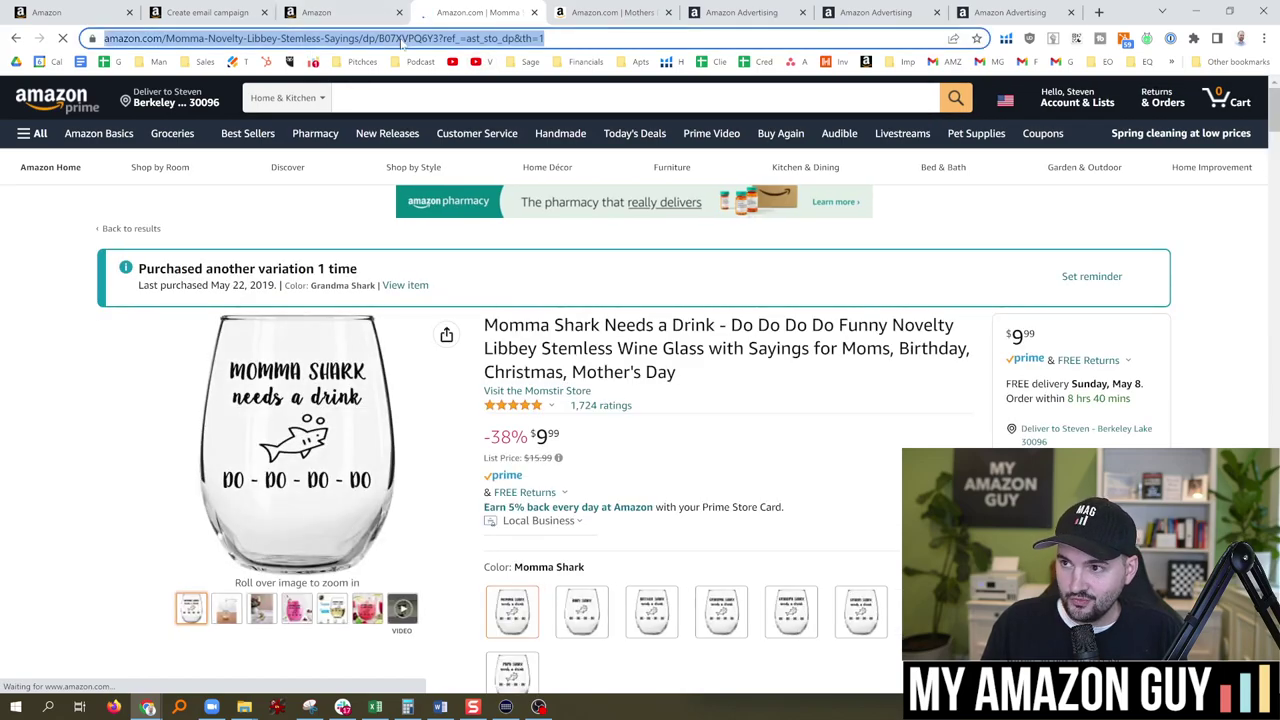
double_click(468, 38)
key("ctrl+c")
left_click(348, 12)
double_click(194, 257)
key("ctrl+v")
left_click(299, 257)
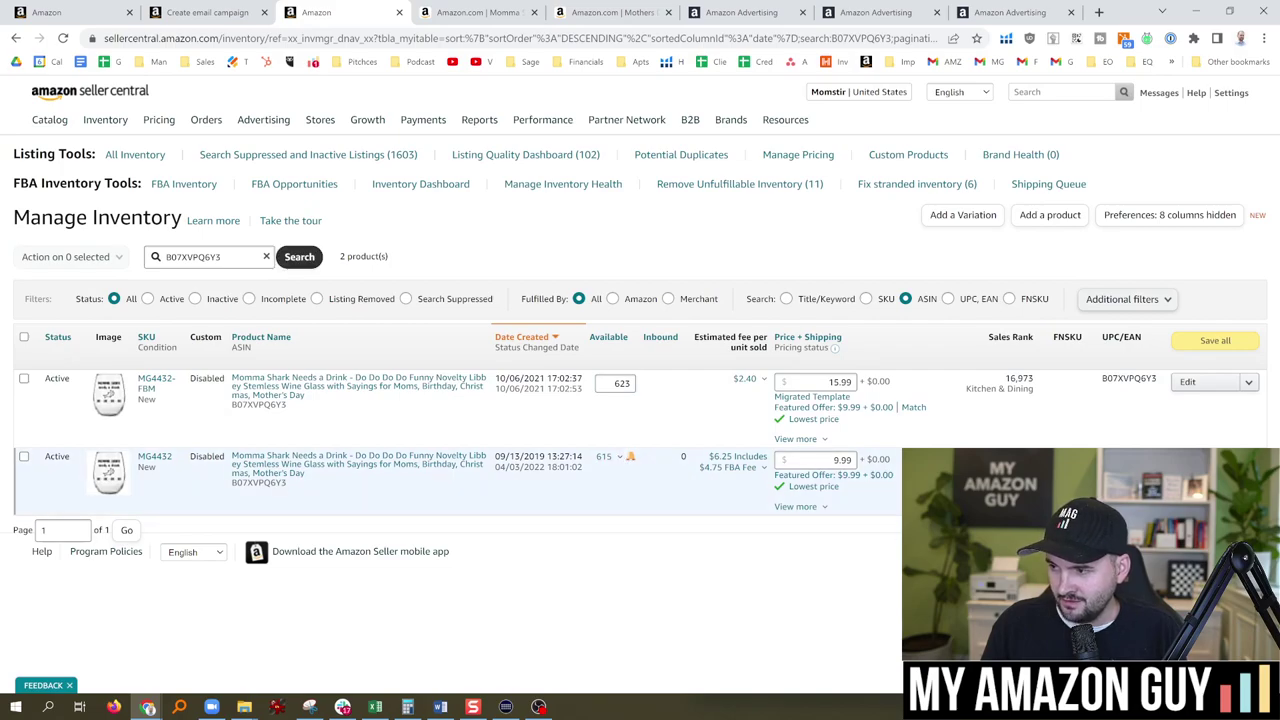
- Add the Momma Shark wine glass, ASIN B07XVPQ6Y3, to the email campaign as a supporting product
left_click(222, 10)
left_click(160, 268)
key("ctrl+v")
left_click(300, 268)
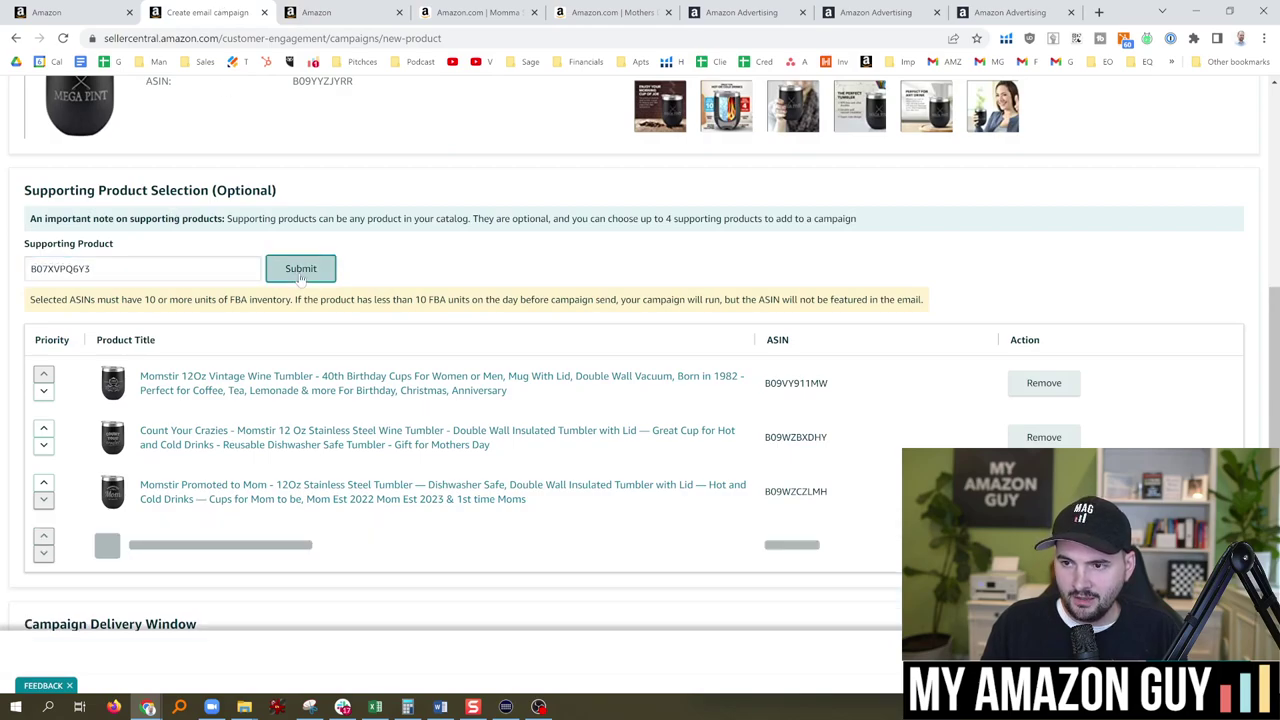
scroll(452, 459, "down", 1)
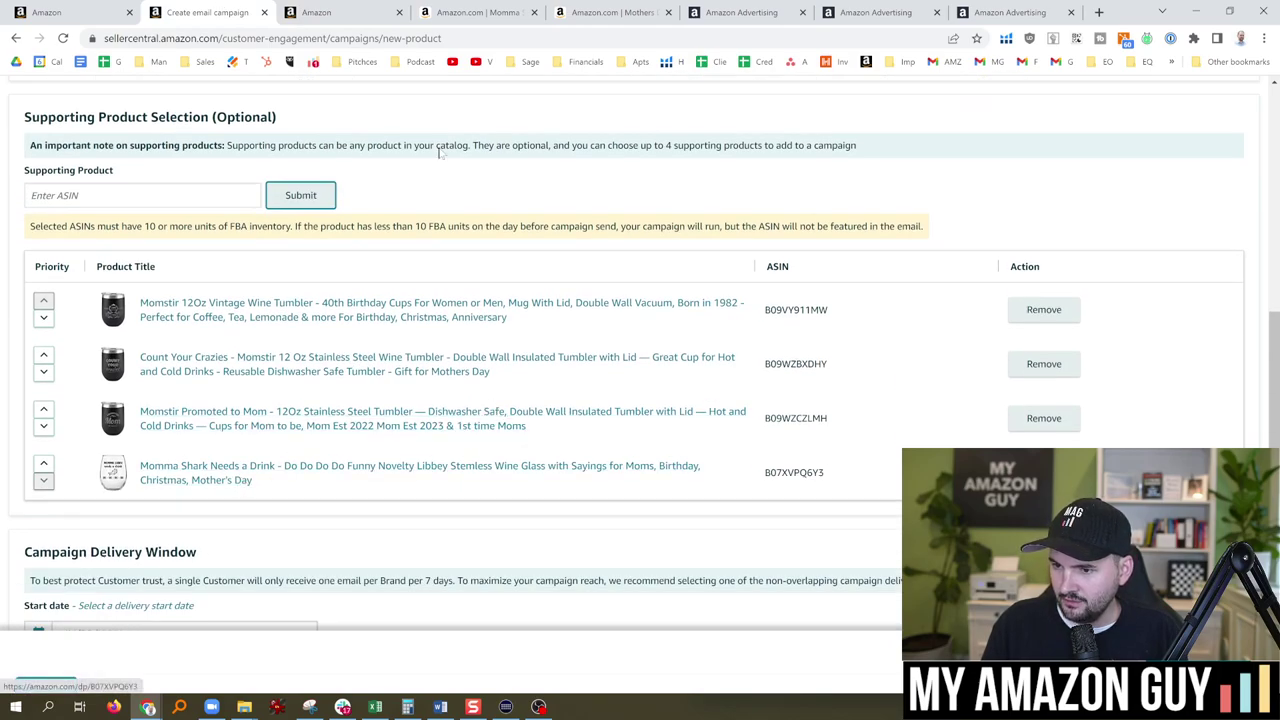
- Browse the Momstir Store again and open the product page of the I'm Not Drinking Alone I'm Social Distancing wine glass
left_click(478, 12)
left_click(380, 14)
left_click(588, 10)
left_click(487, 10)
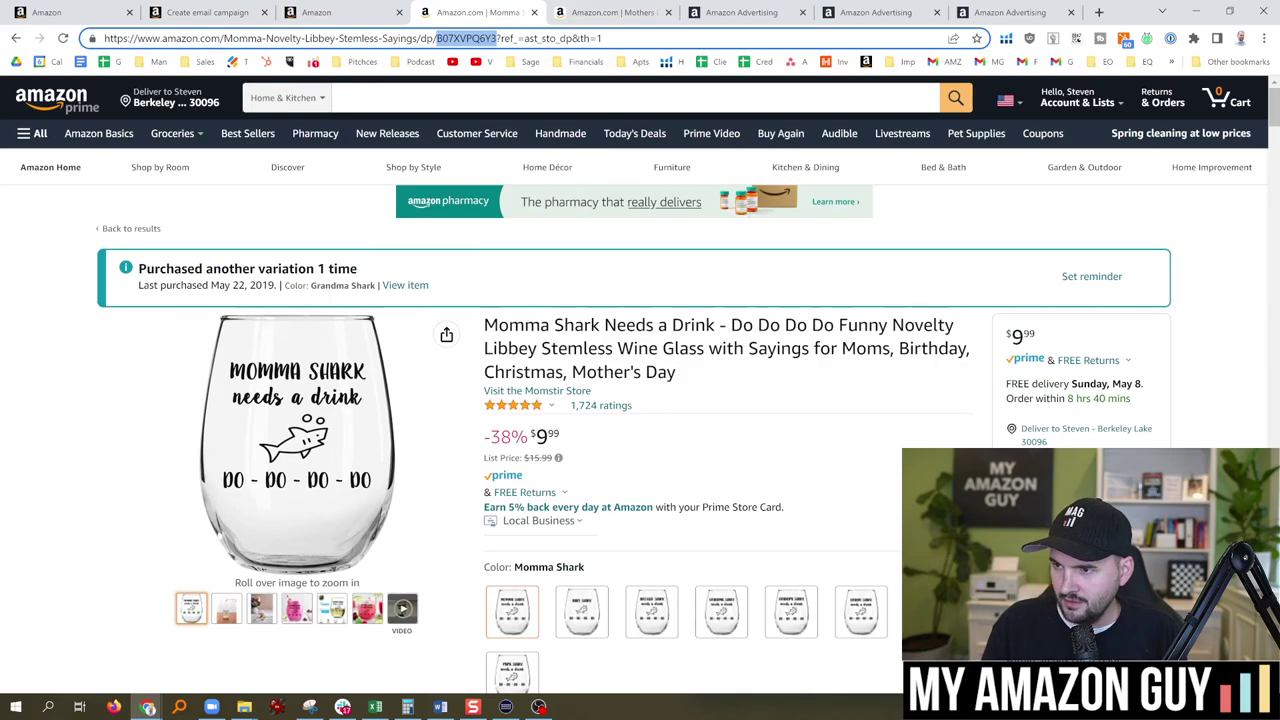
left_click(537, 391)
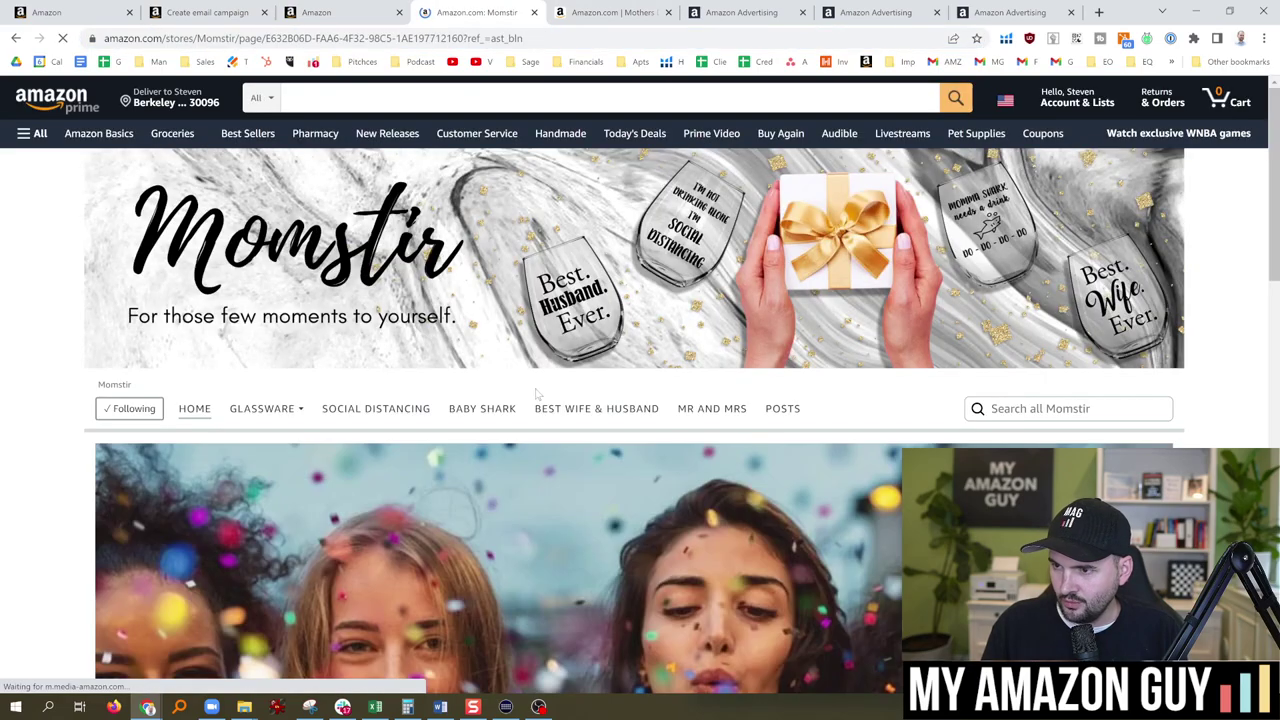
scroll(1262, 375, "down", 5)
scroll(1262, 375, "down", 7)
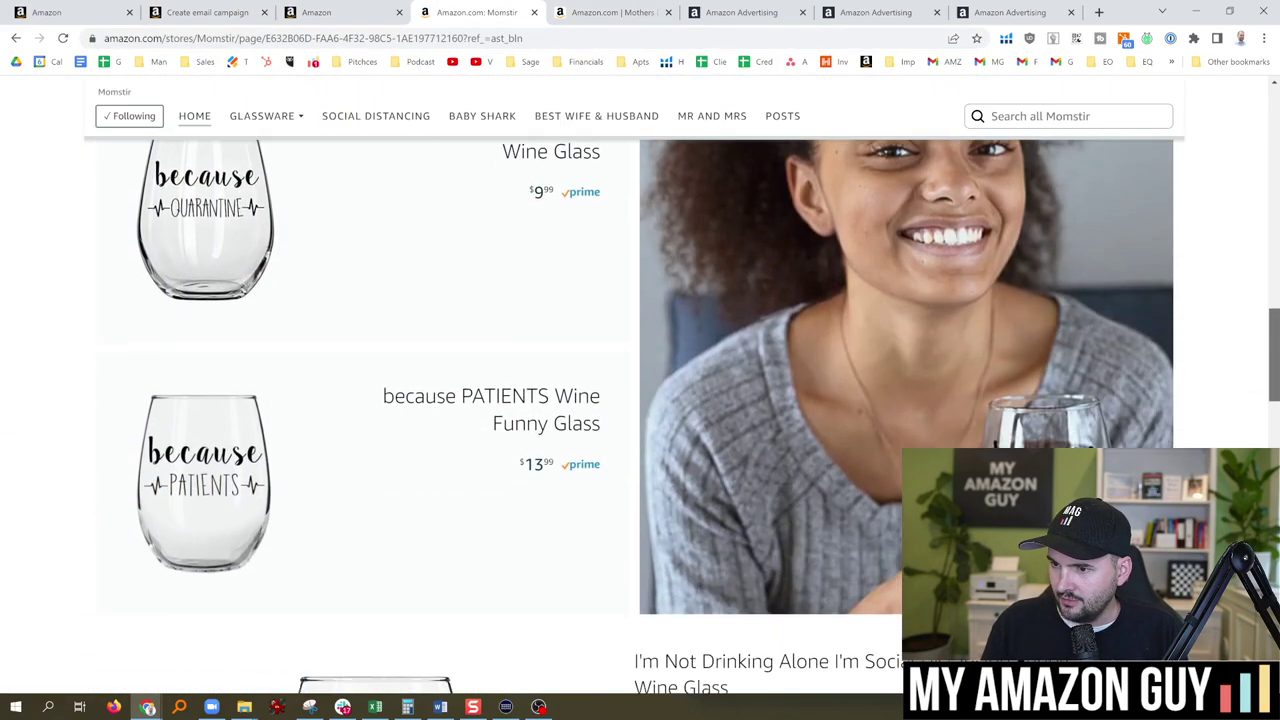
scroll(640, 417, "down", 3)
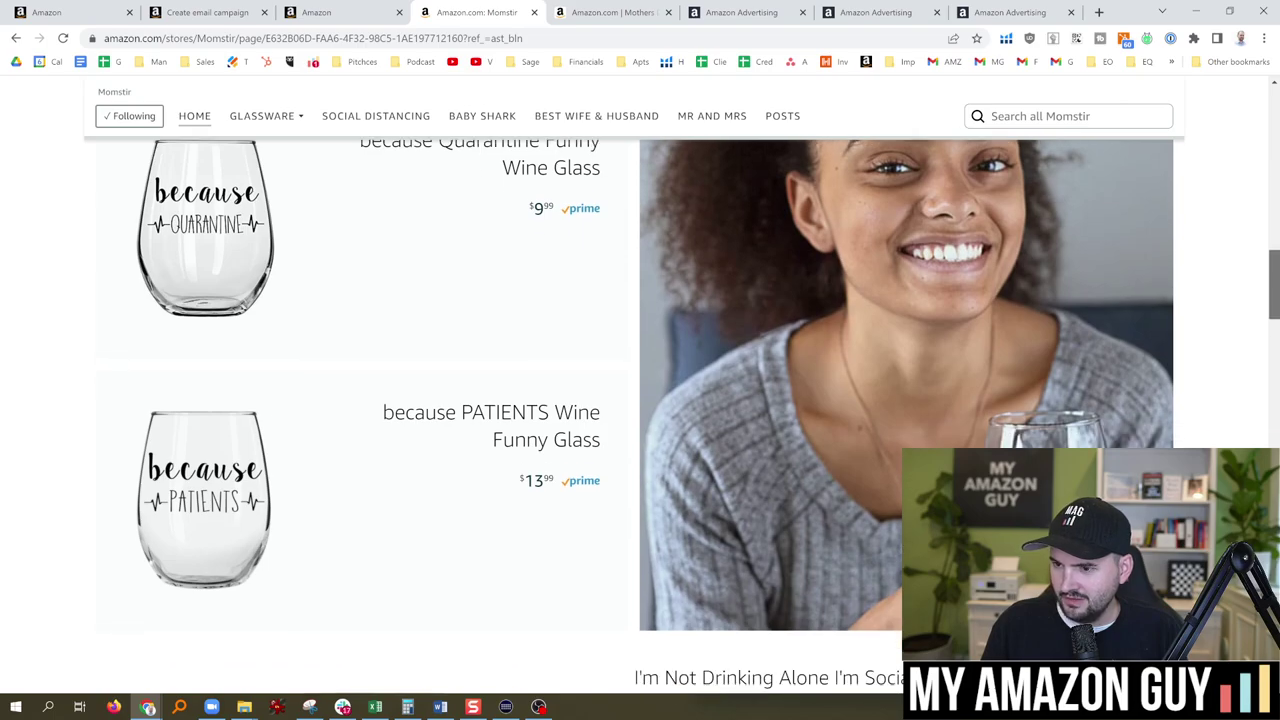
scroll(557, 315, "up", 1)
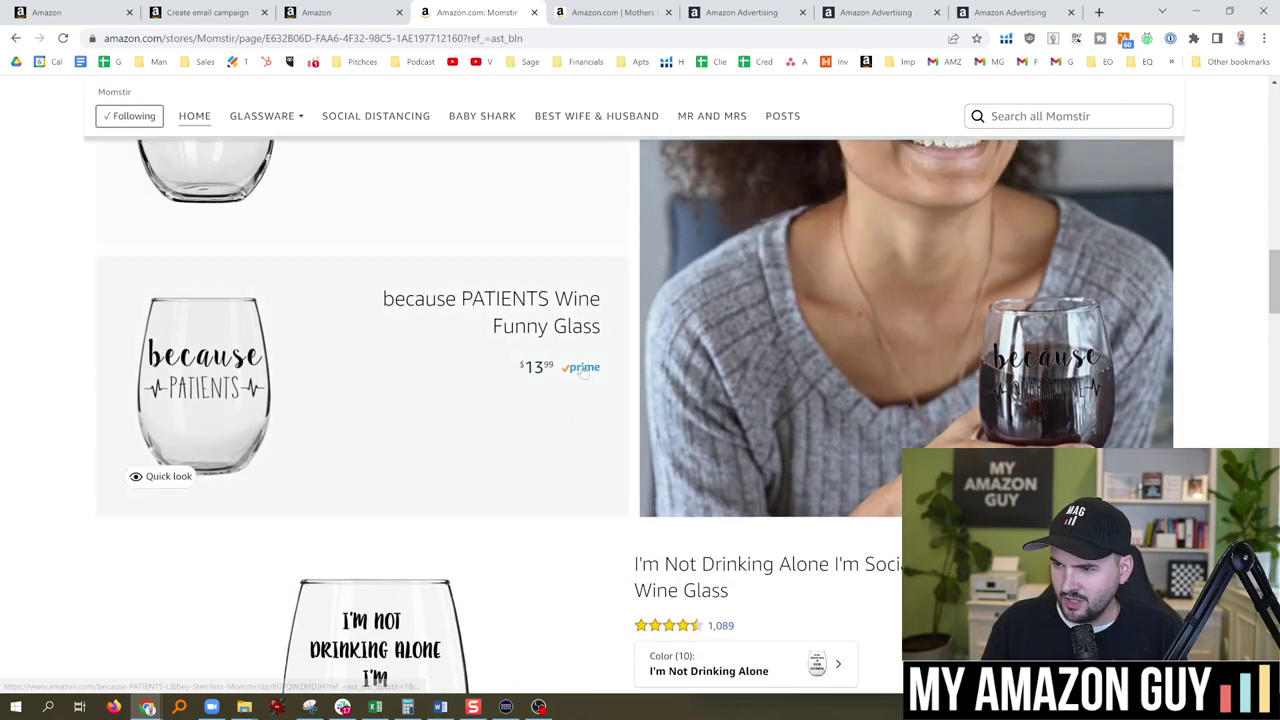
scroll(557, 315, "down", 3)
left_click(665, 281)
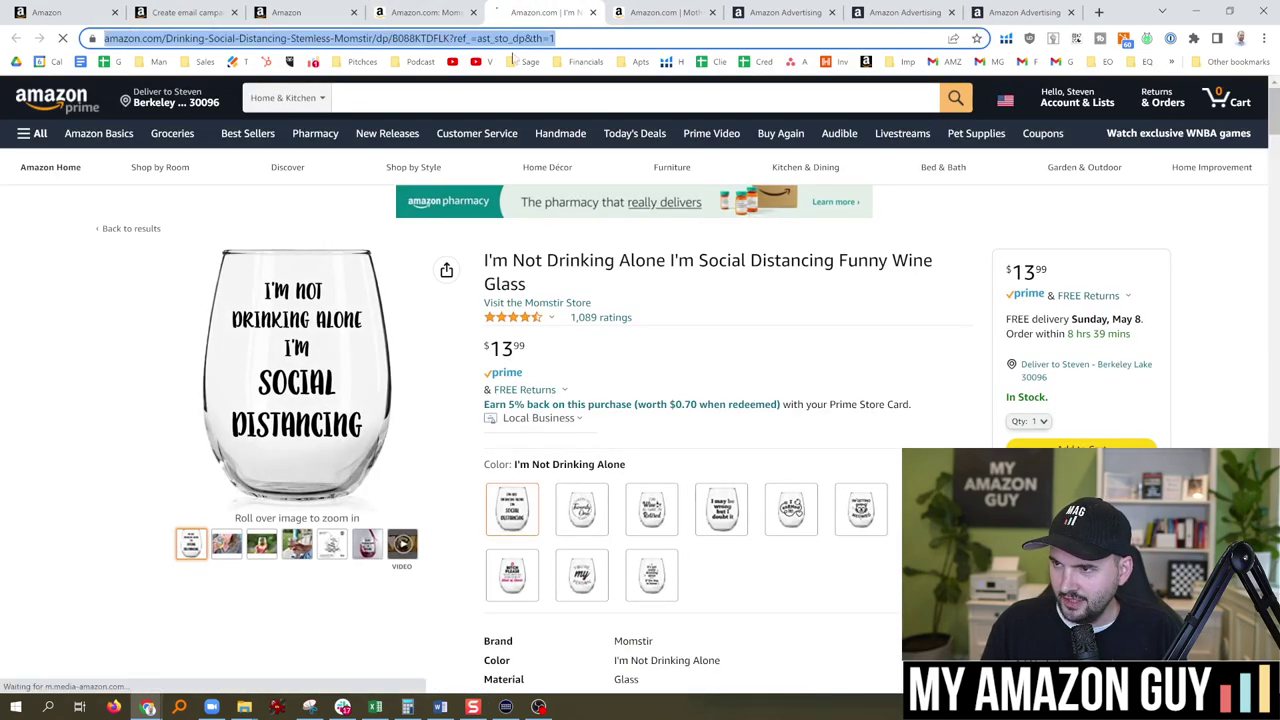
- Copy ASIN B088KTDFLK from the Social Distancing glass's page address and try to add it to the campaign as a supporting product
double_click(478, 38)
key("ctrl+c")
left_click(295, 12)
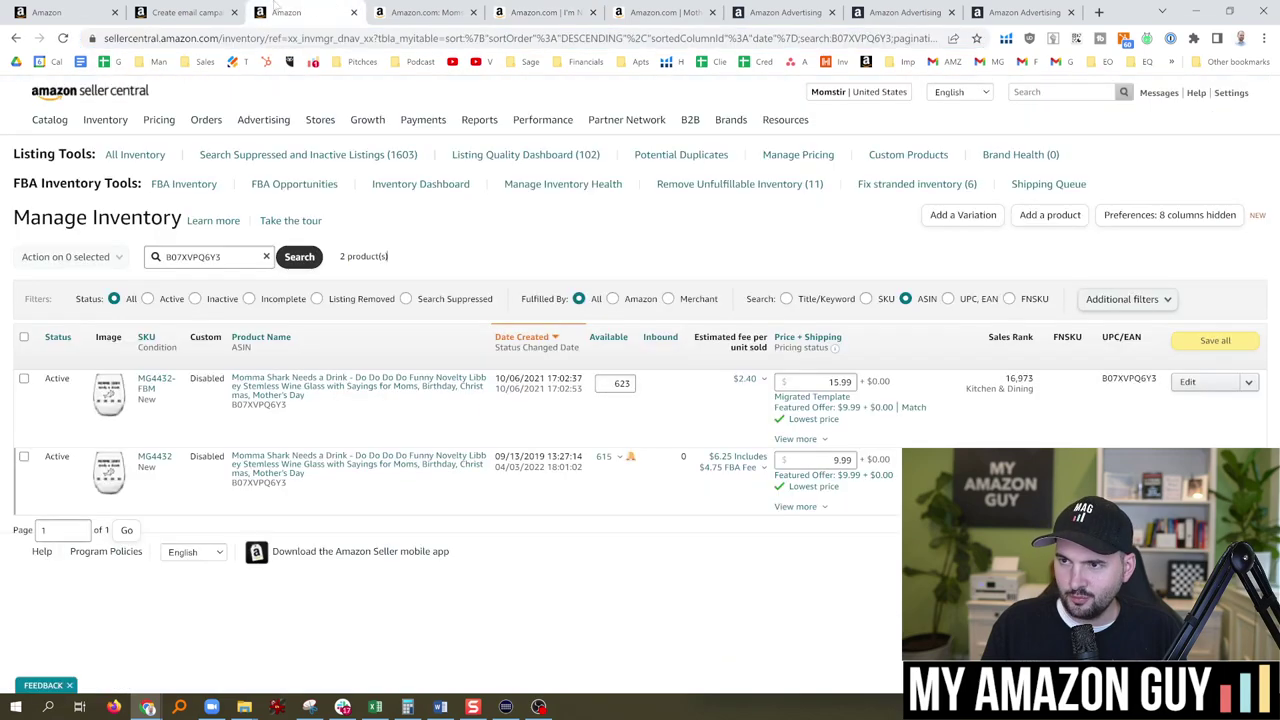
left_click(215, 8)
left_click(140, 195)
key("ctrl+v")
left_click(297, 197)
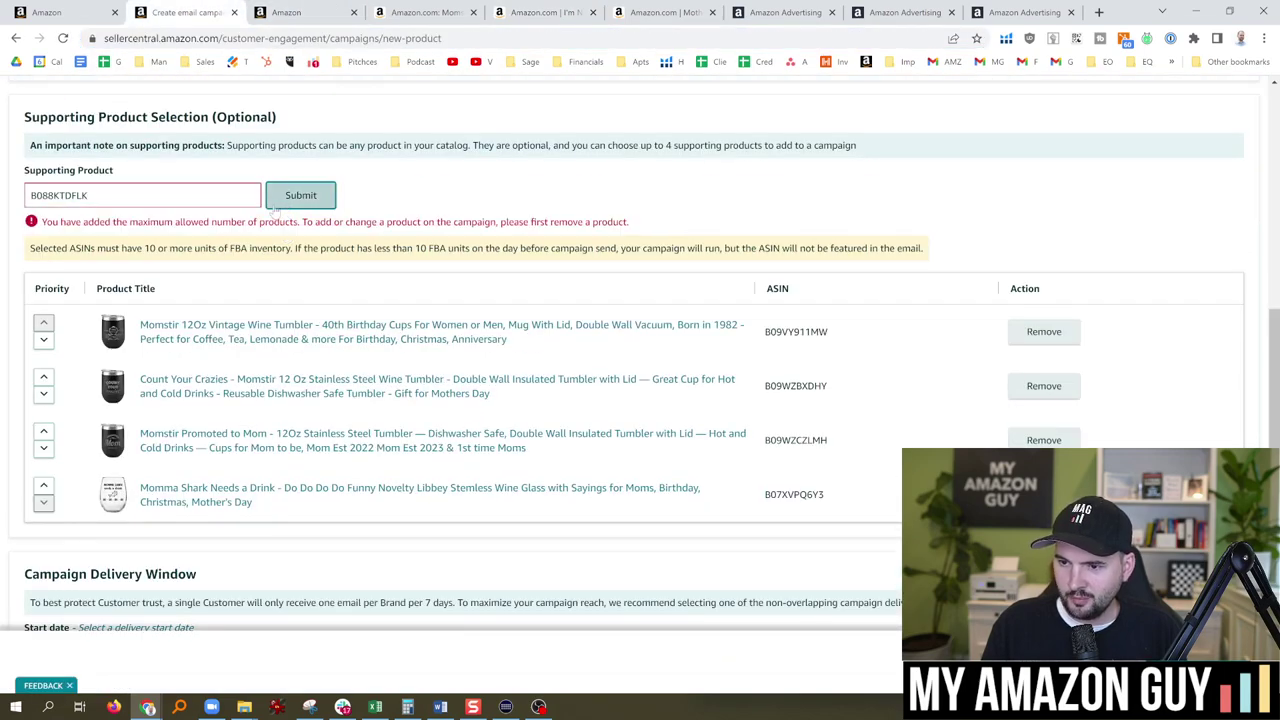
- Open the Mr. Right and Mrs. Always Right glass combo from the Momstir Store, select its ASIN, and return to the email campaign
left_click(420, 12)
scroll(491, 306, "up", 2)
scroll(520, 400, "down", 4)
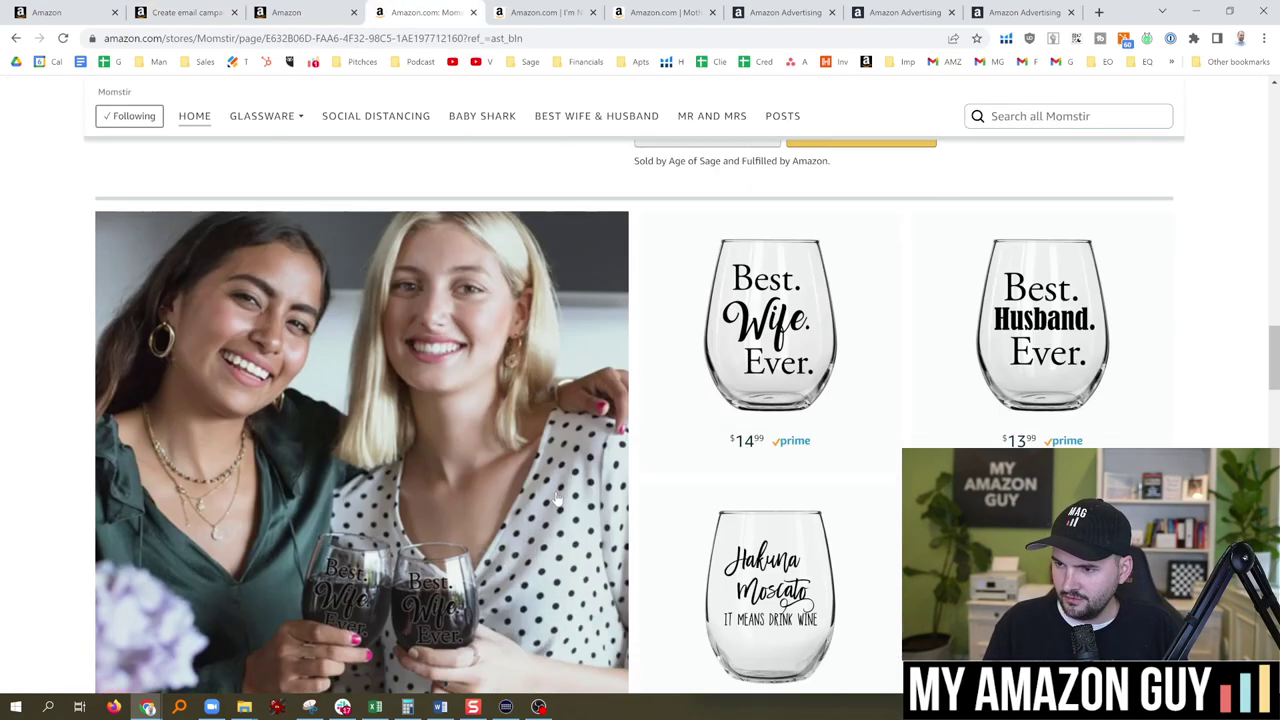
scroll(557, 497, "down", 5)
scroll(592, 466, "up", 2)
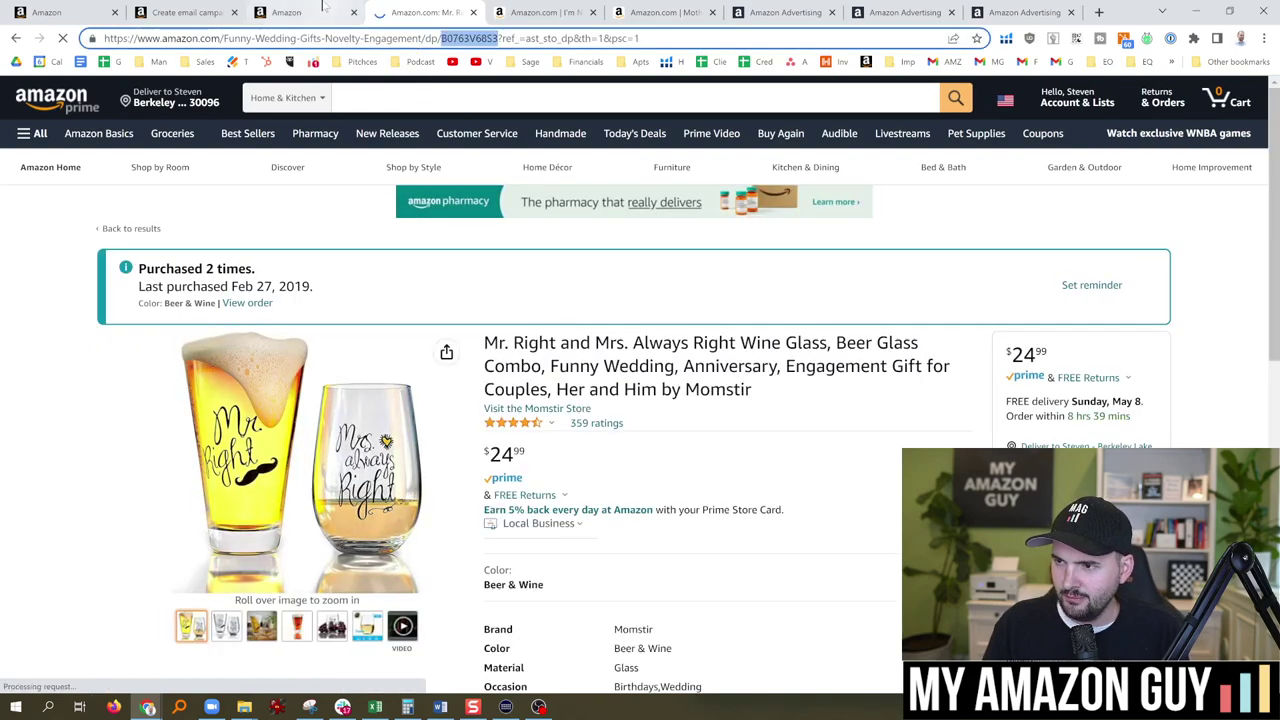
left_click(286, 12)
key("ctrl+shift+Tab")
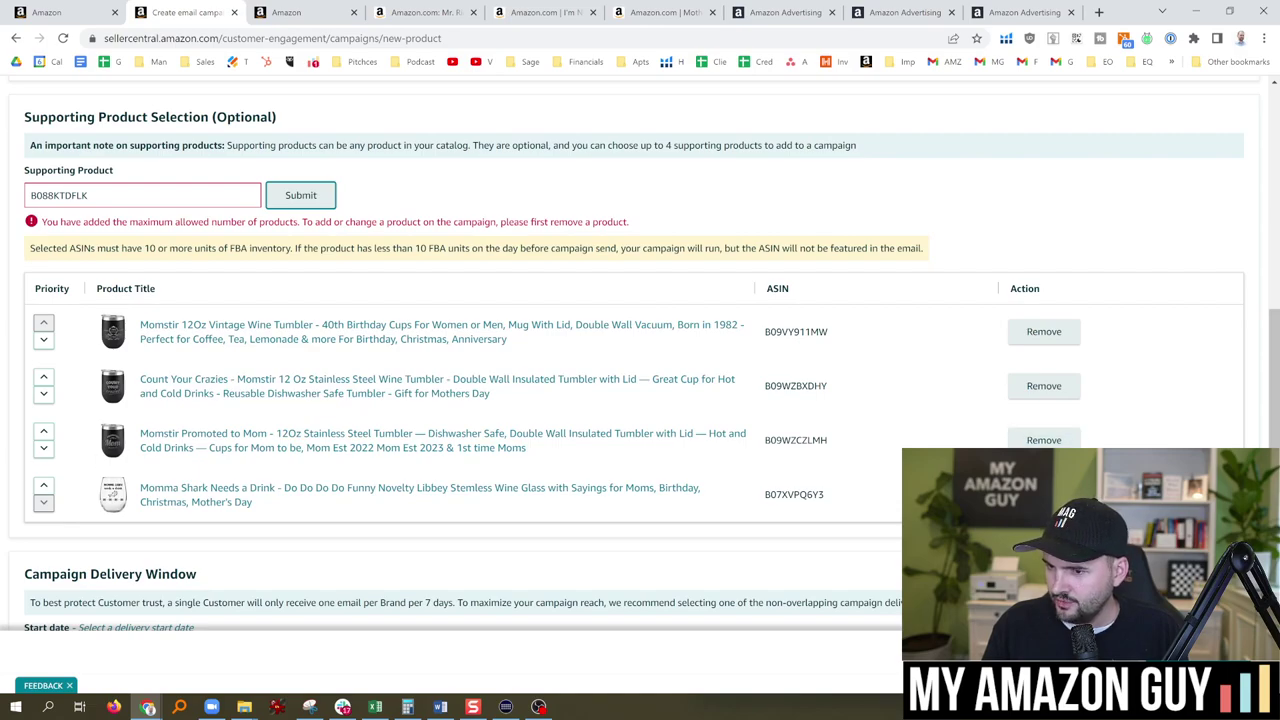
- Replace the Promoted to Mom tumbler among the supporting products with the Mr. Right and Mrs. Always Right combo, ASIN B0763V68S3
left_click(248, 195)
type("B0763V685S")
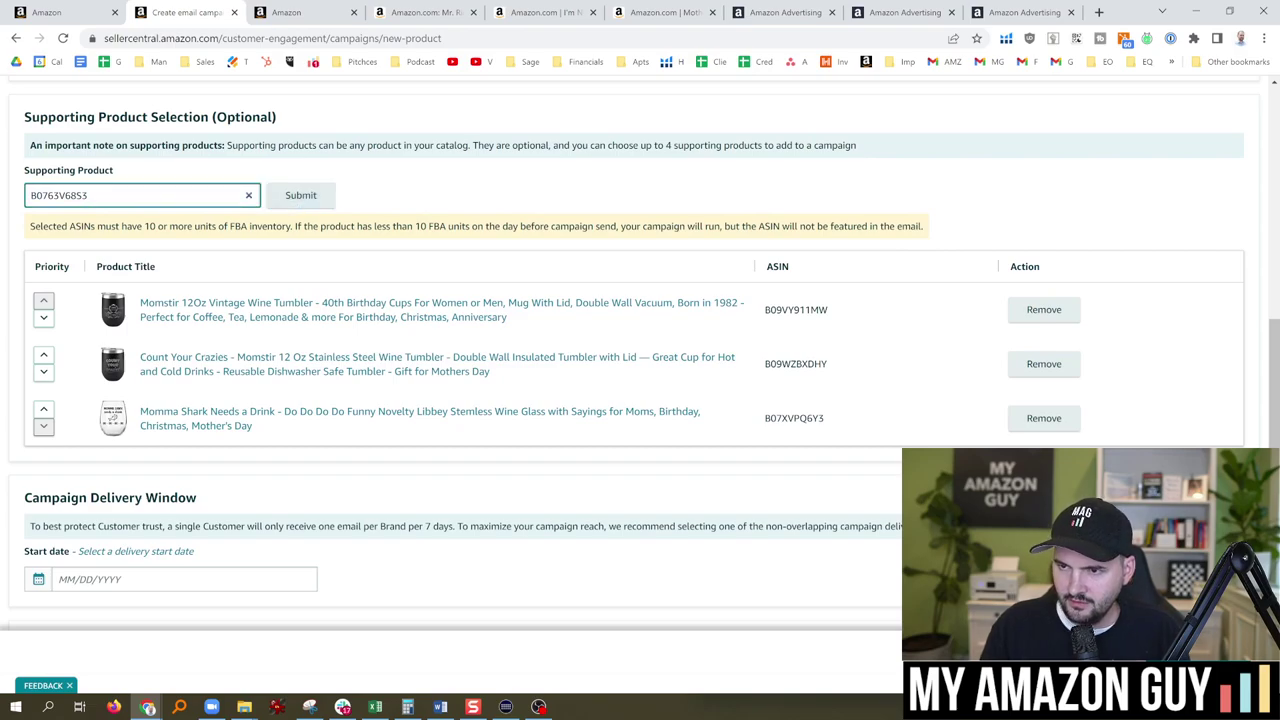
key("Return")
- Set the campaign delivery start date to 5/12/2022
scroll(464, 338, "down", 4)
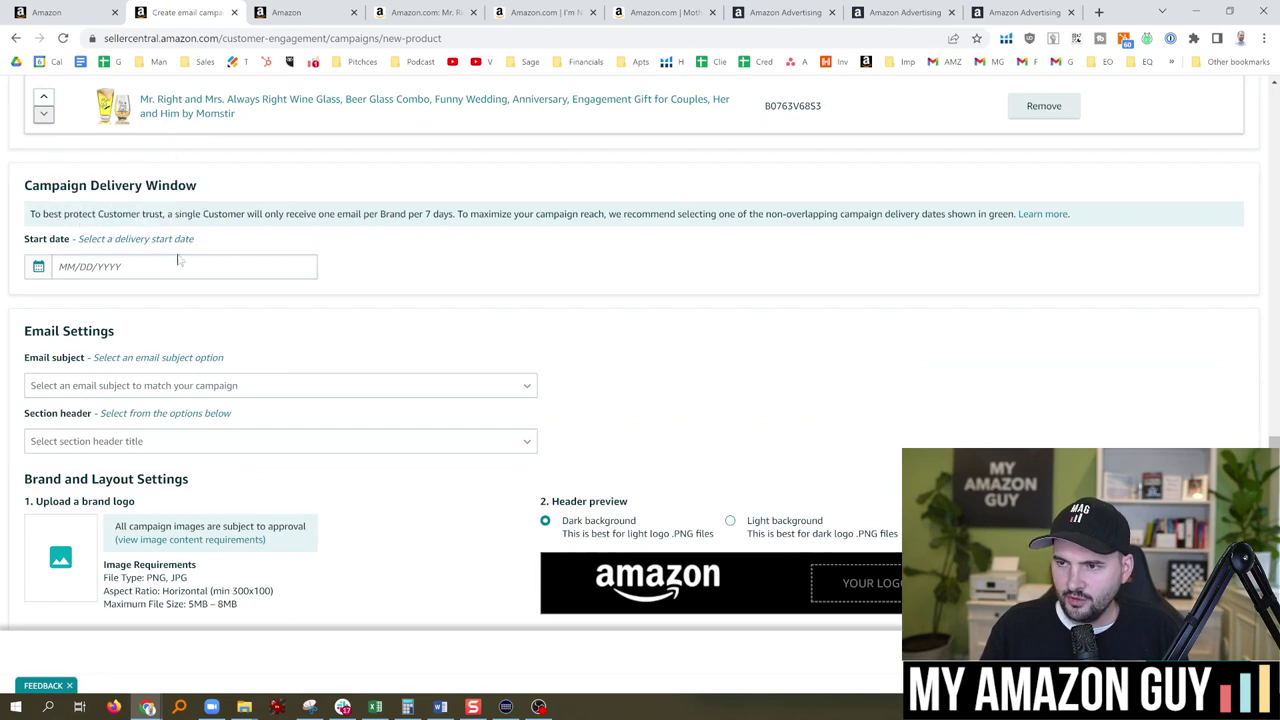
left_click(190, 266)
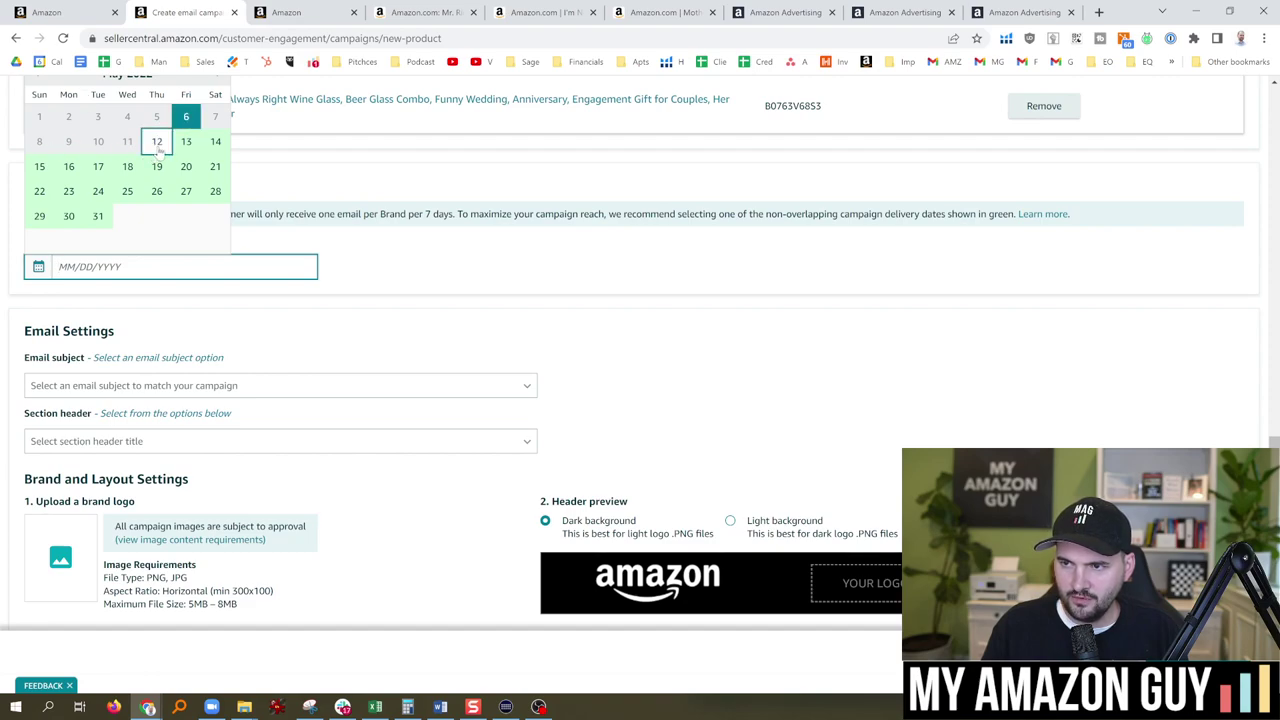
left_click(158, 150)
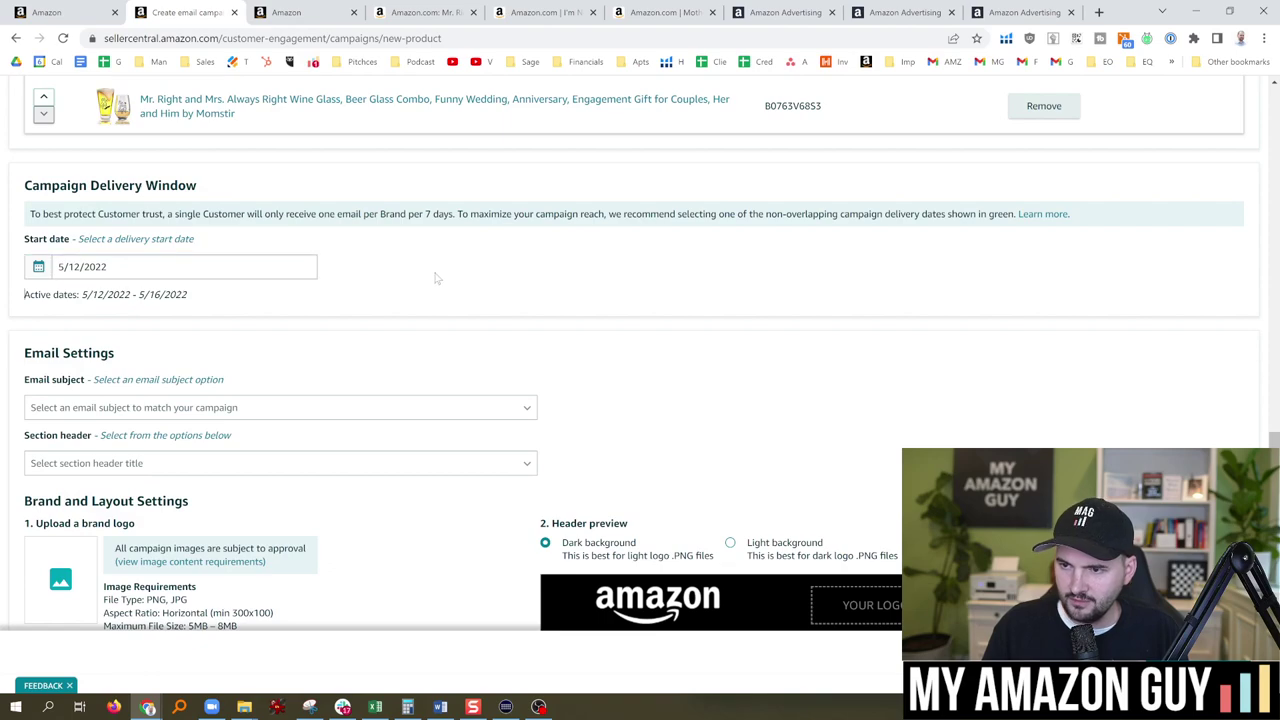
- Set the email subject to "[Customer name]: New product alert from Momstir" and the section header to "A new product for you"
scroll(437, 280, "down", 1)
scroll(220, 290, "down", 1)
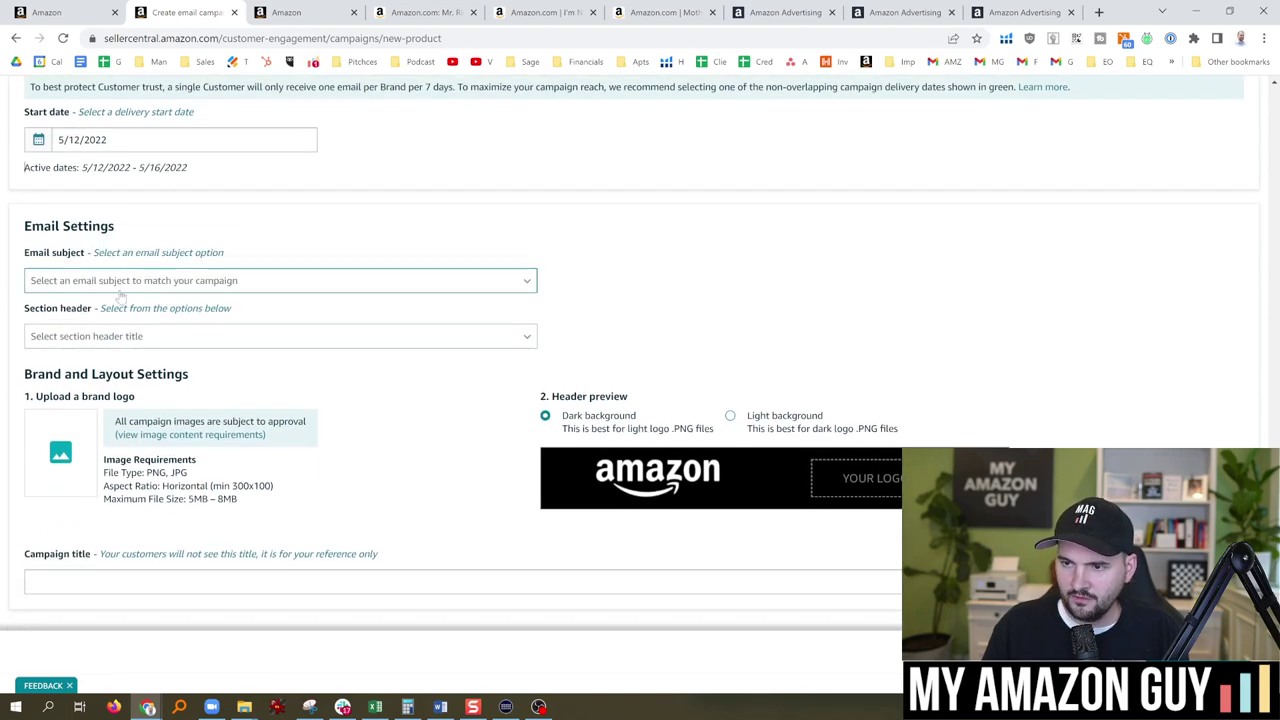
left_click(140, 290)
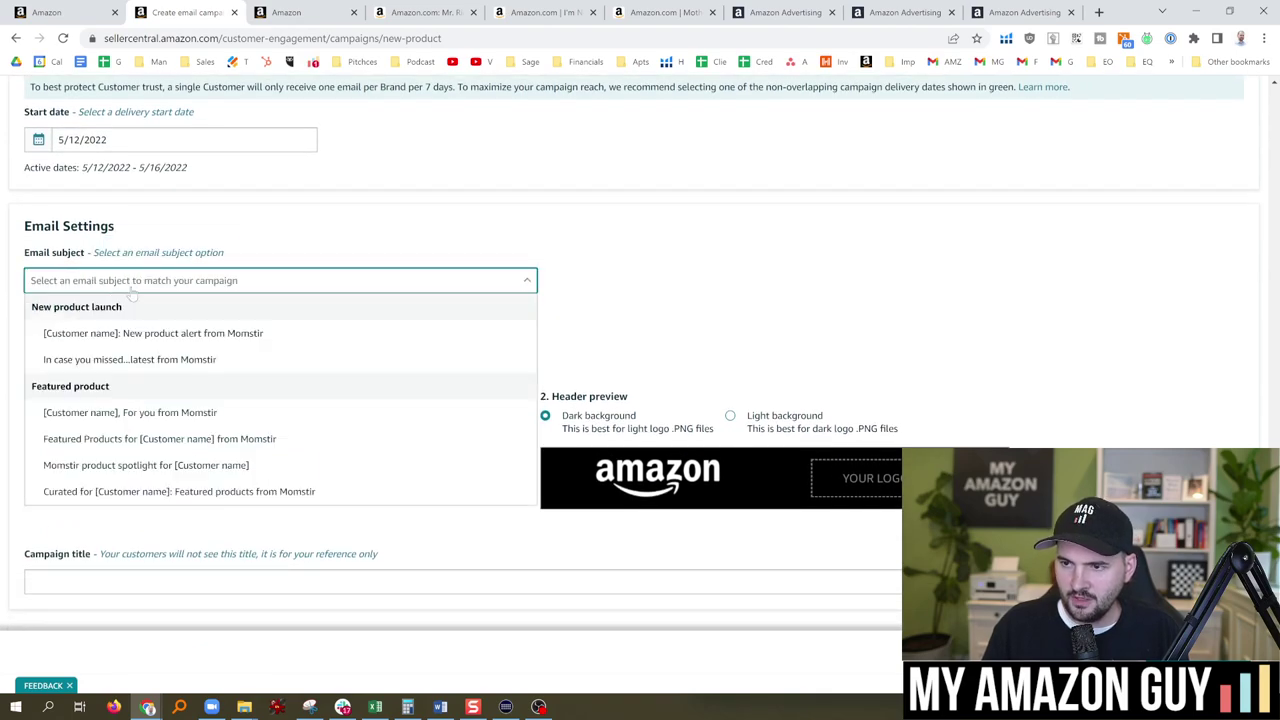
left_click(215, 334)
left_click(158, 337)
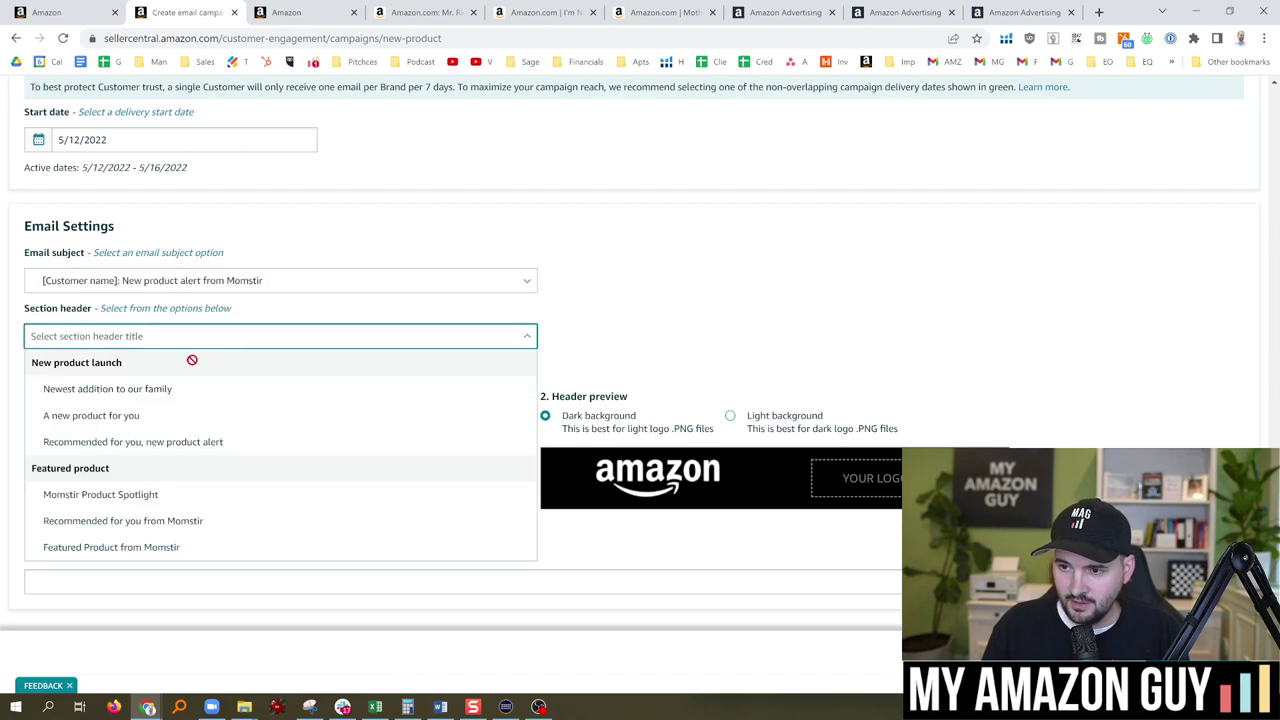
left_click(152, 424)
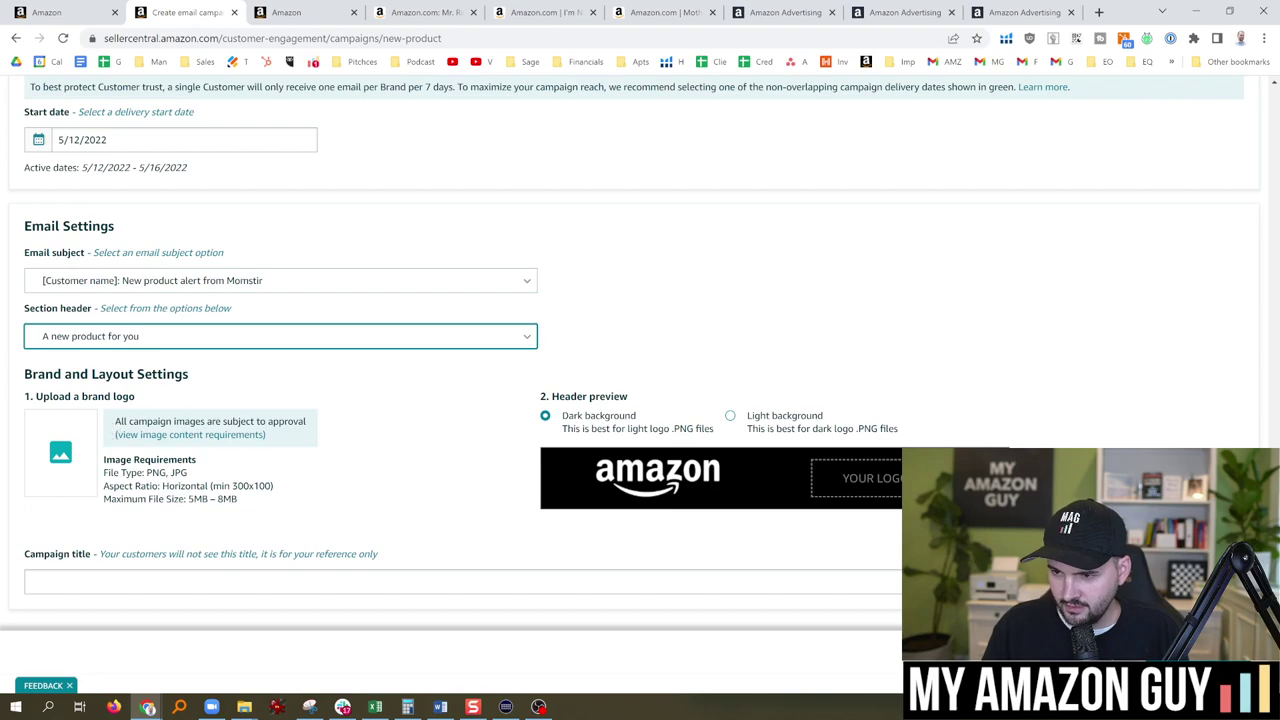
- Upload the Momstir brand logo, compare the light and dark header previews, and keep the dark background
double_click(252, 486)
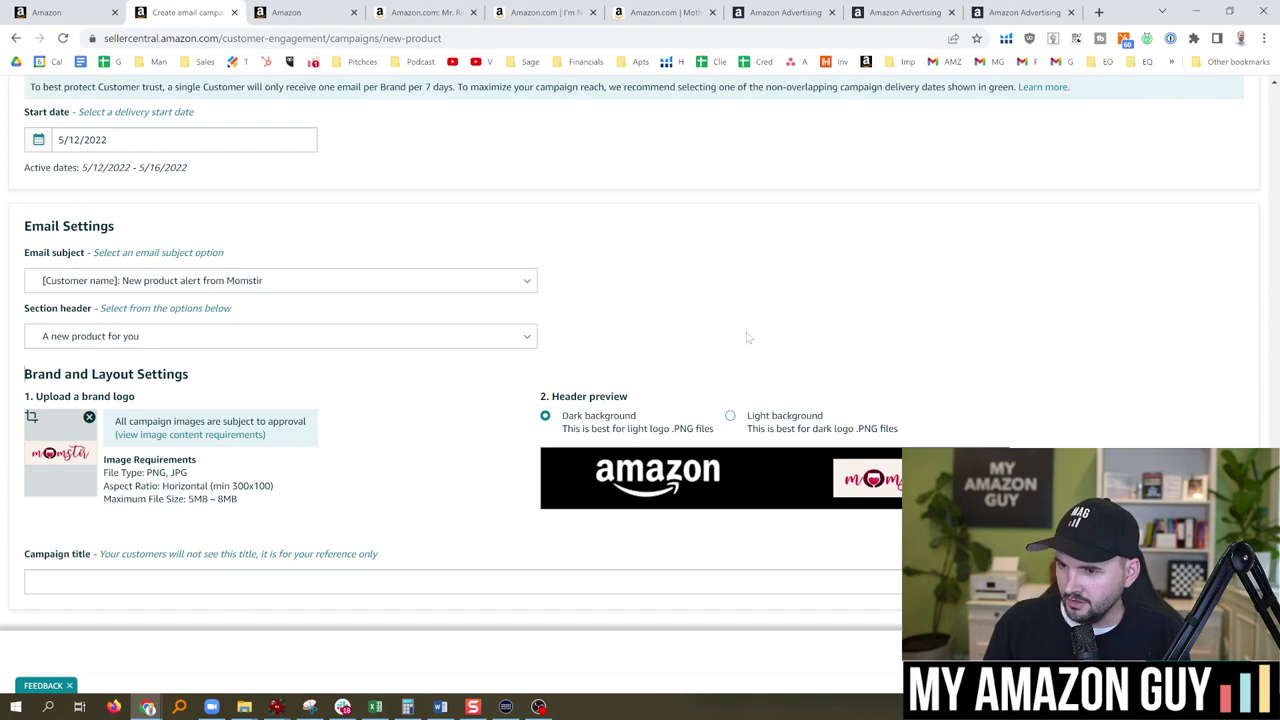
left_click(778, 420)
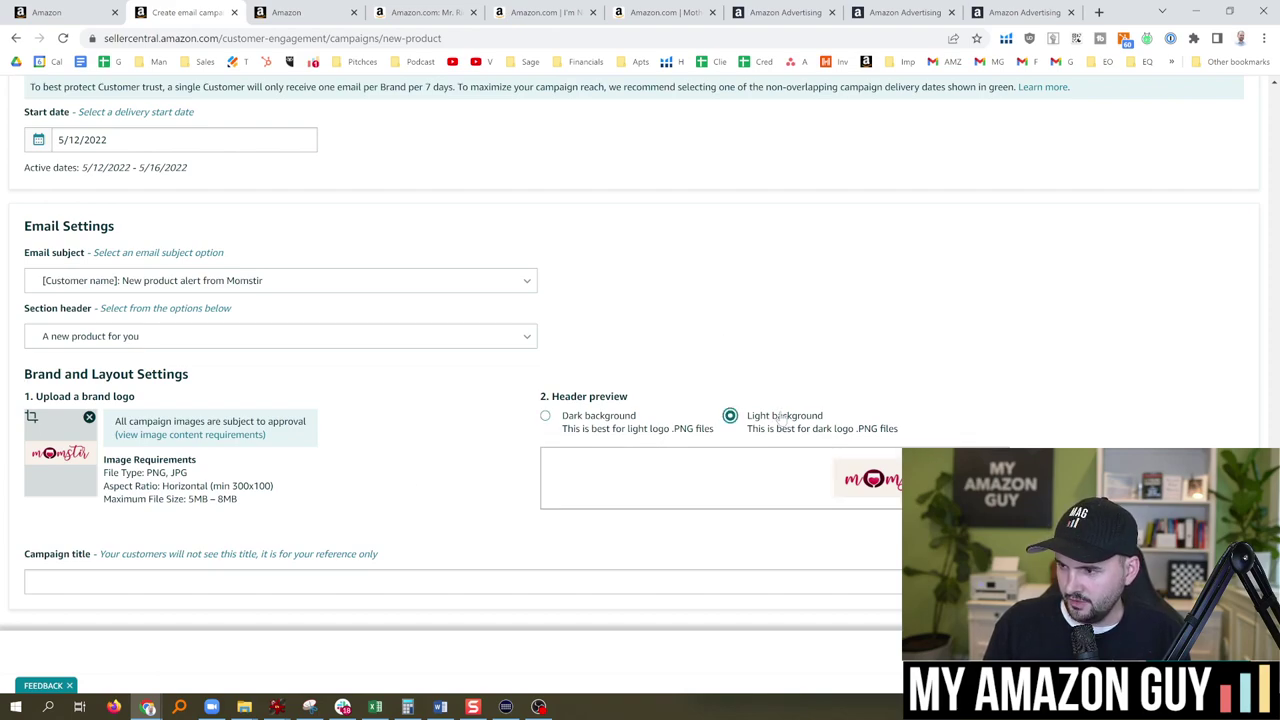
left_click(627, 427)
left_click(775, 432)
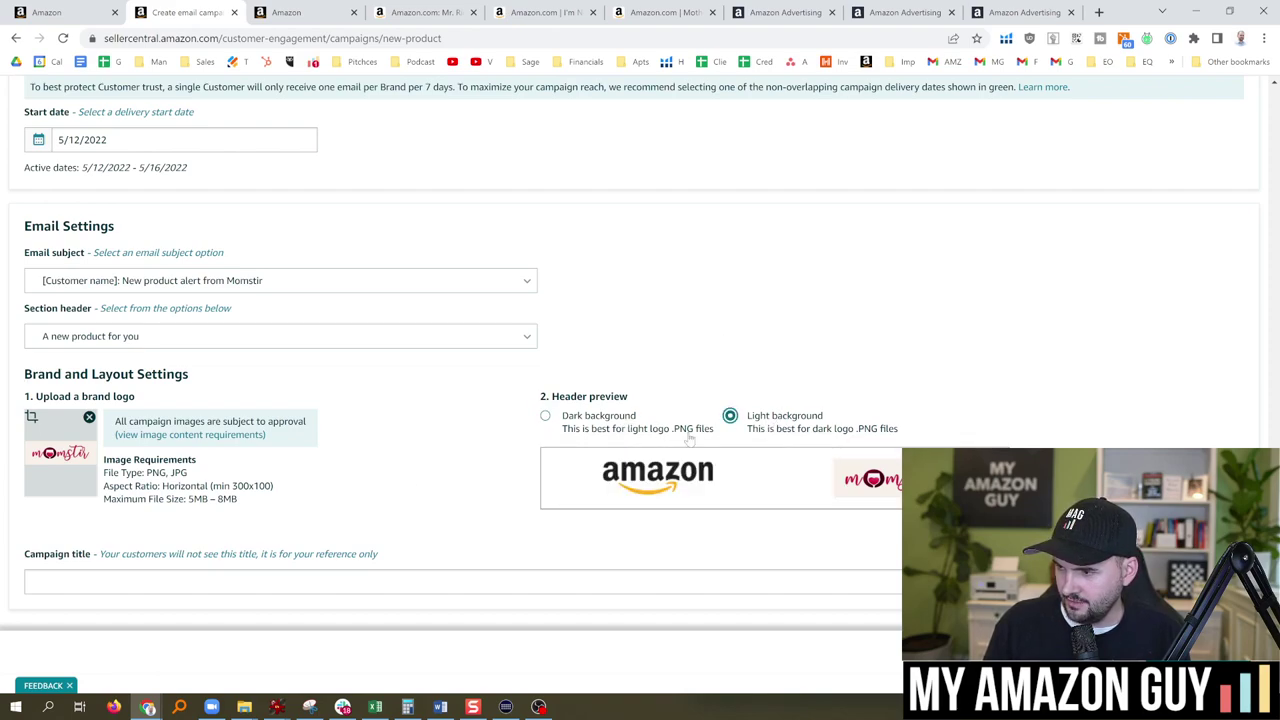
left_click(656, 433)
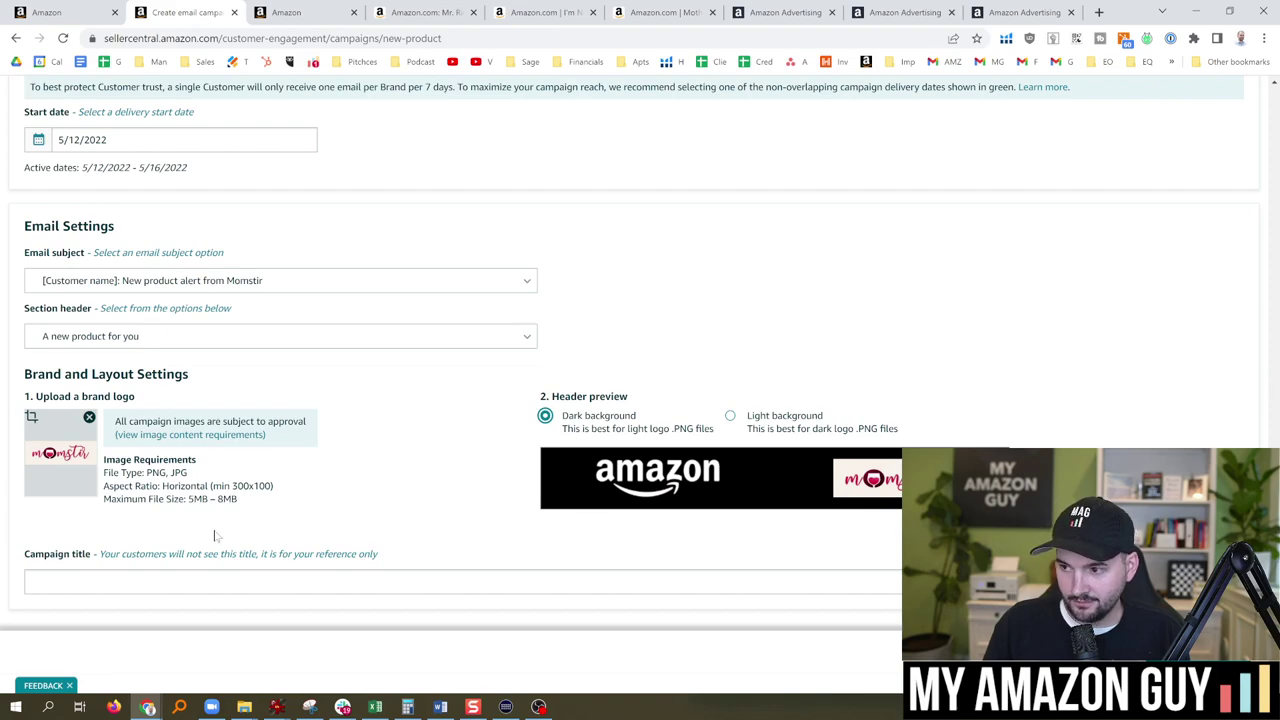
- Title the campaign "Momstir Email 1", review the supporting products and delivery date, and try to submit the campaign
left_click(182, 581)
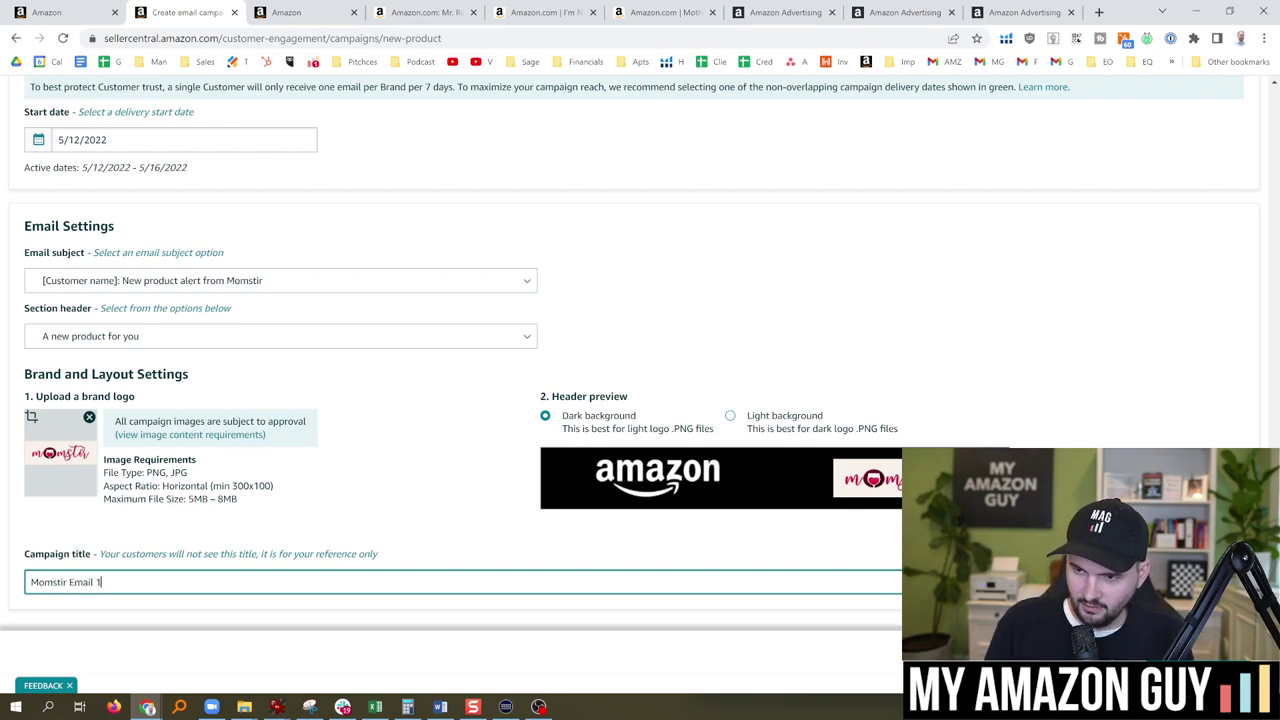
scroll(360, 495, "up", 3)
scroll(335, 441, "up", 4)
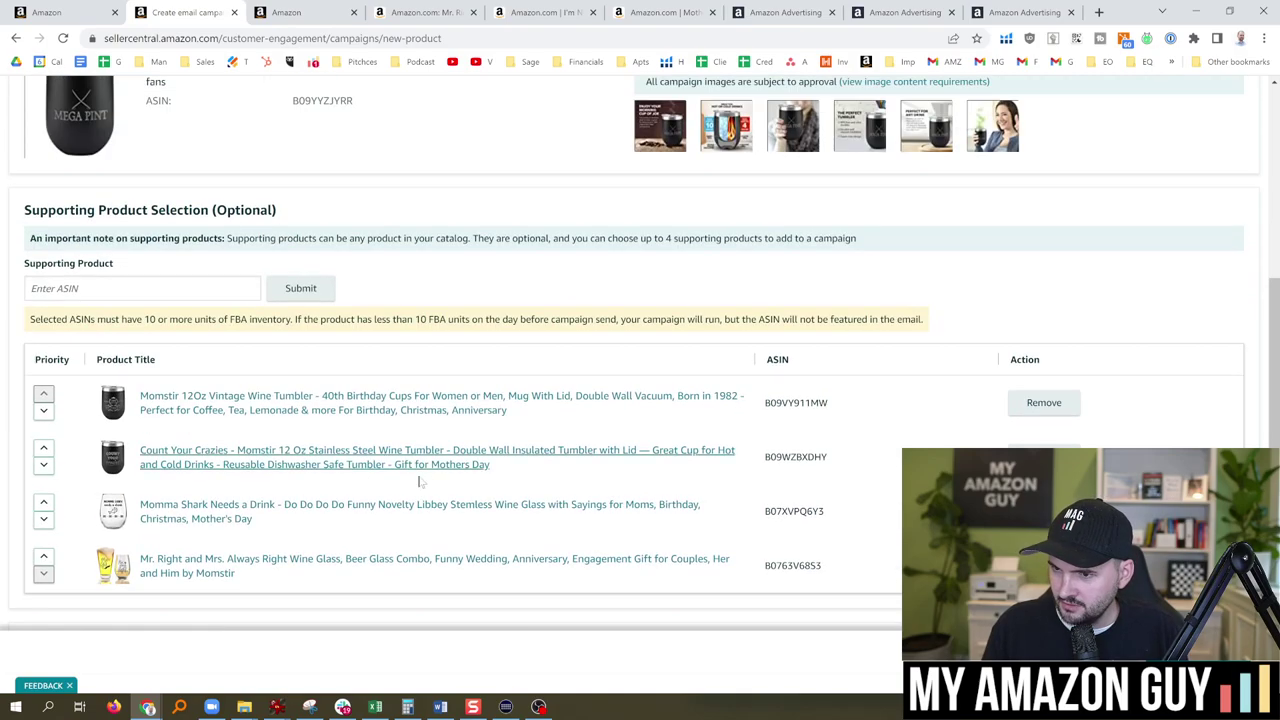
left_click_drag(1275, 251, 1277, 430)
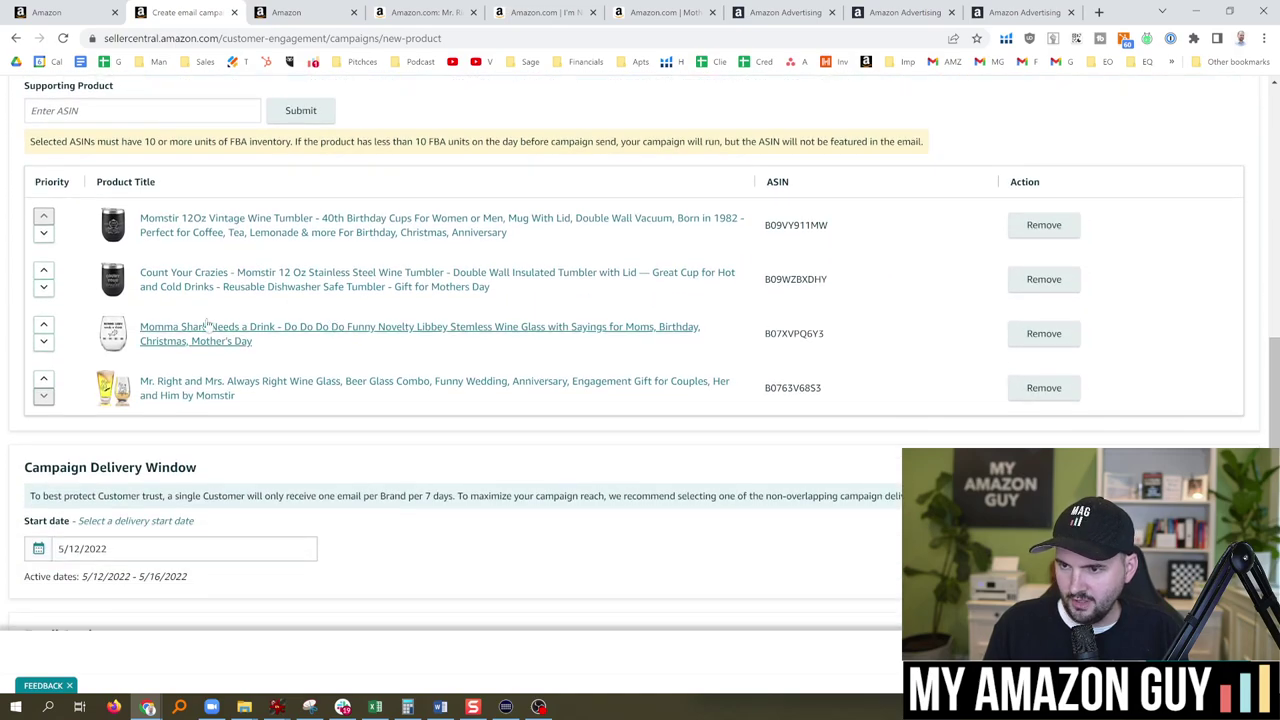
scroll(385, 390, "down", 4)
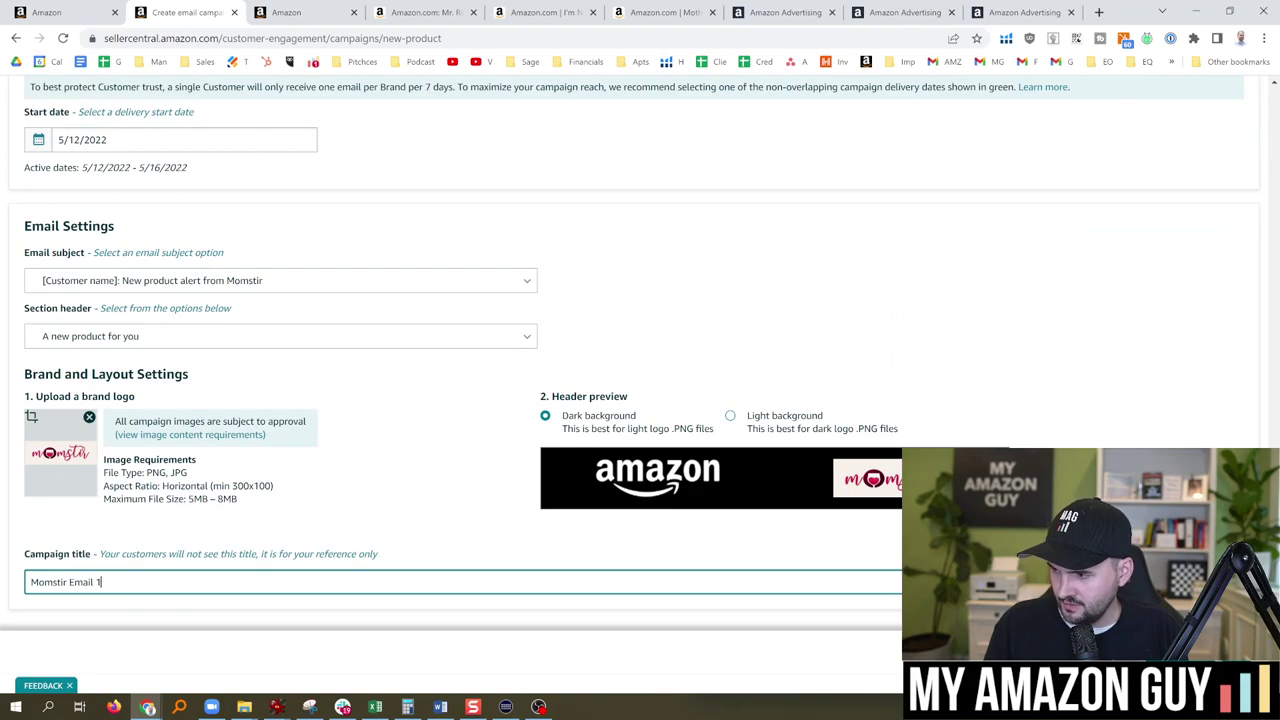
left_click(441, 318)
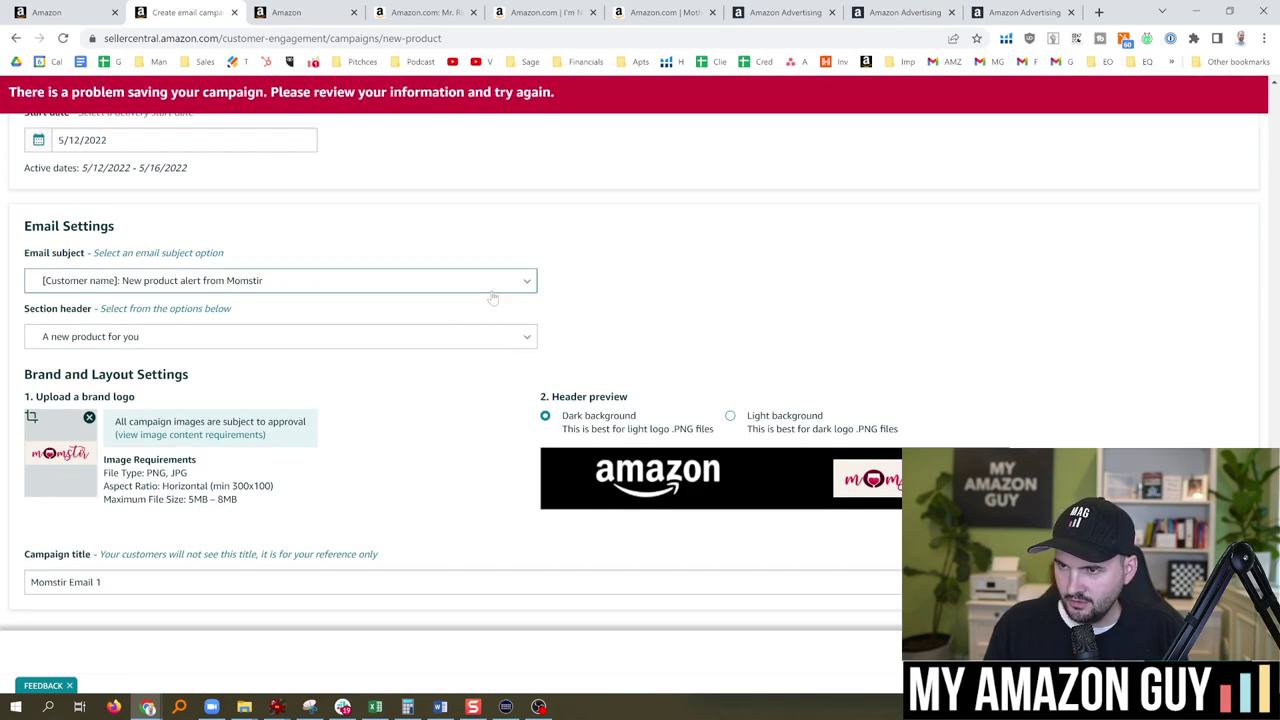
- Review the campaign form from the email settings up to the product images for missing or invalid entries
scroll(1277, 356, "up", 10)
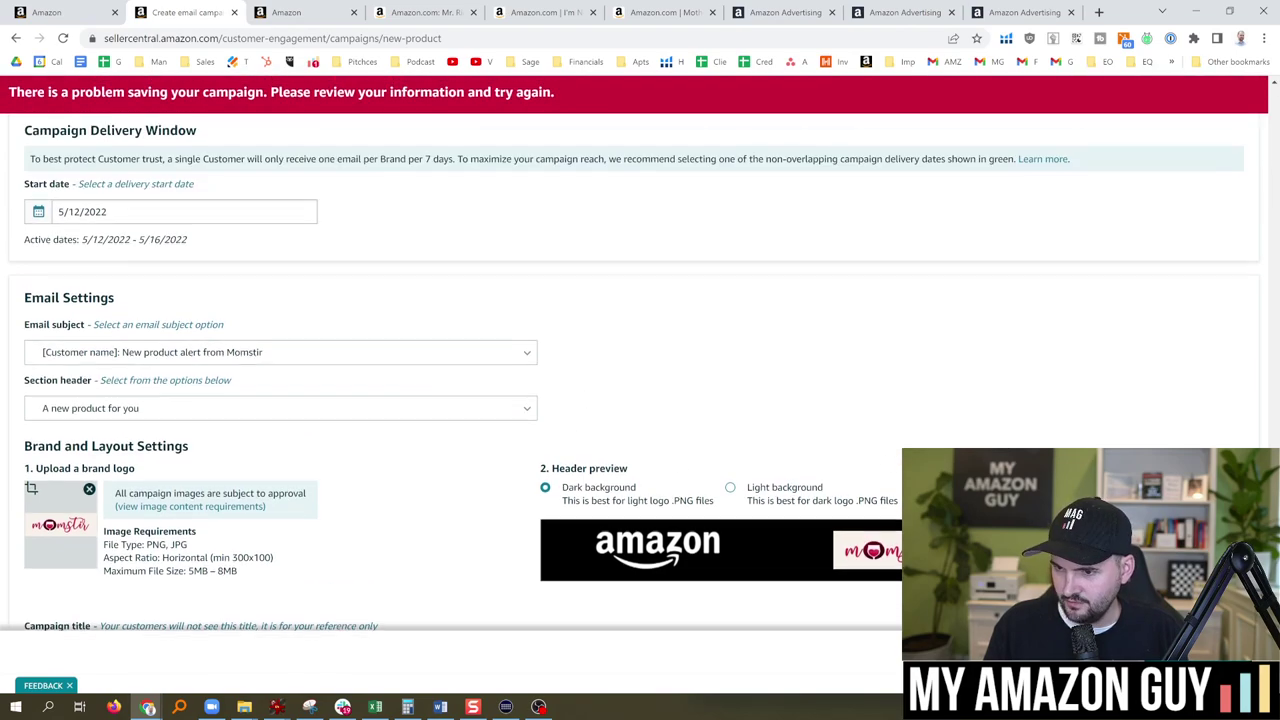
left_click_drag(1277, 356, 1262, 480)
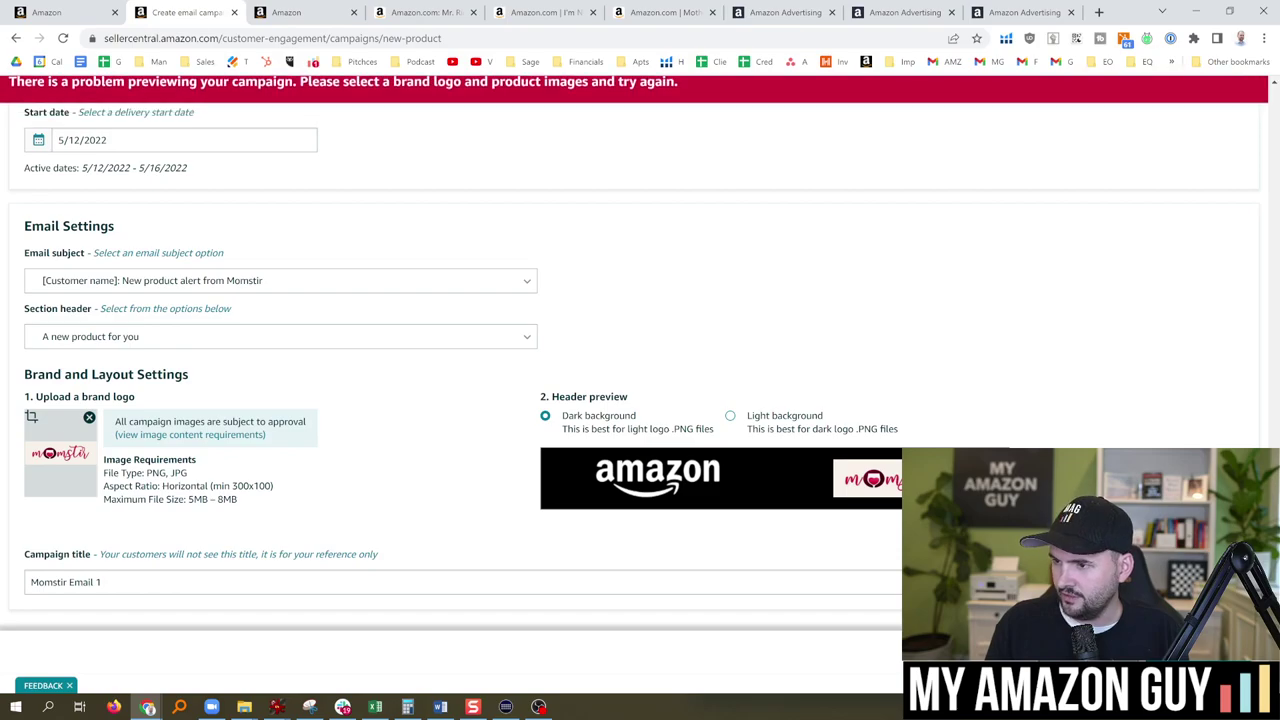
scroll(443, 366, "up", 4)
scroll(466, 433, "up", 3)
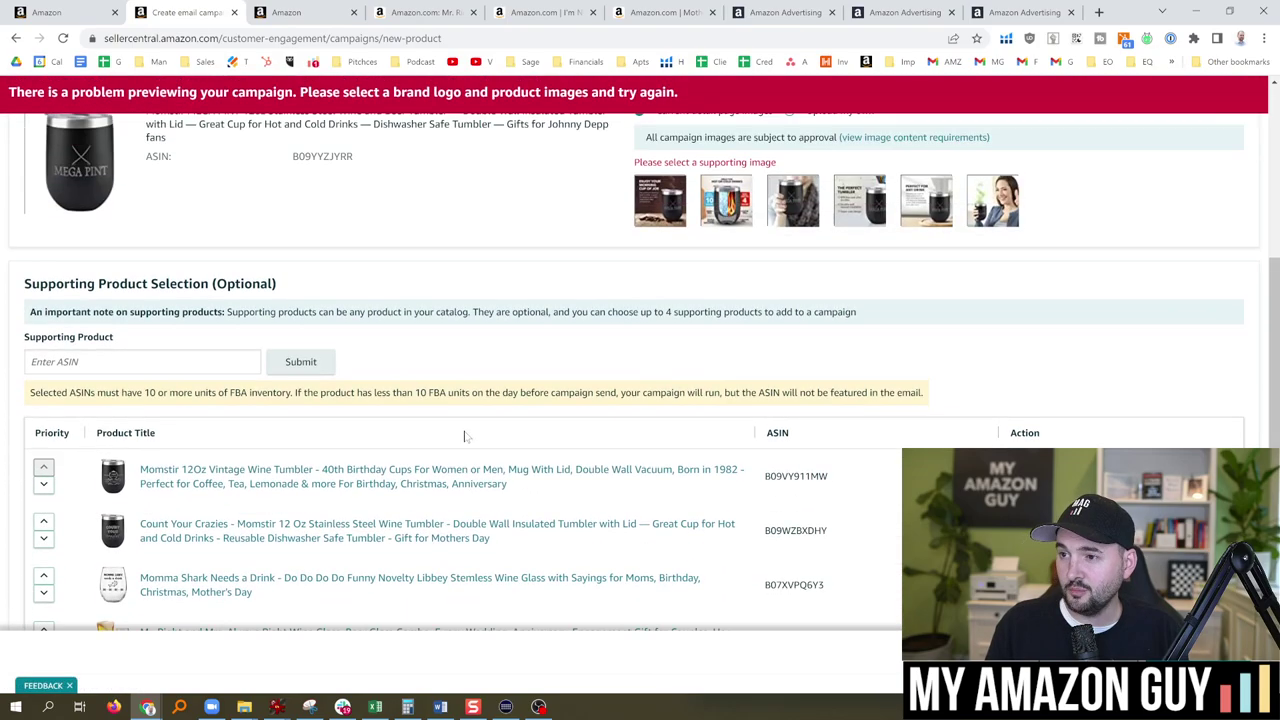
scroll(571, 520, "down", 6)
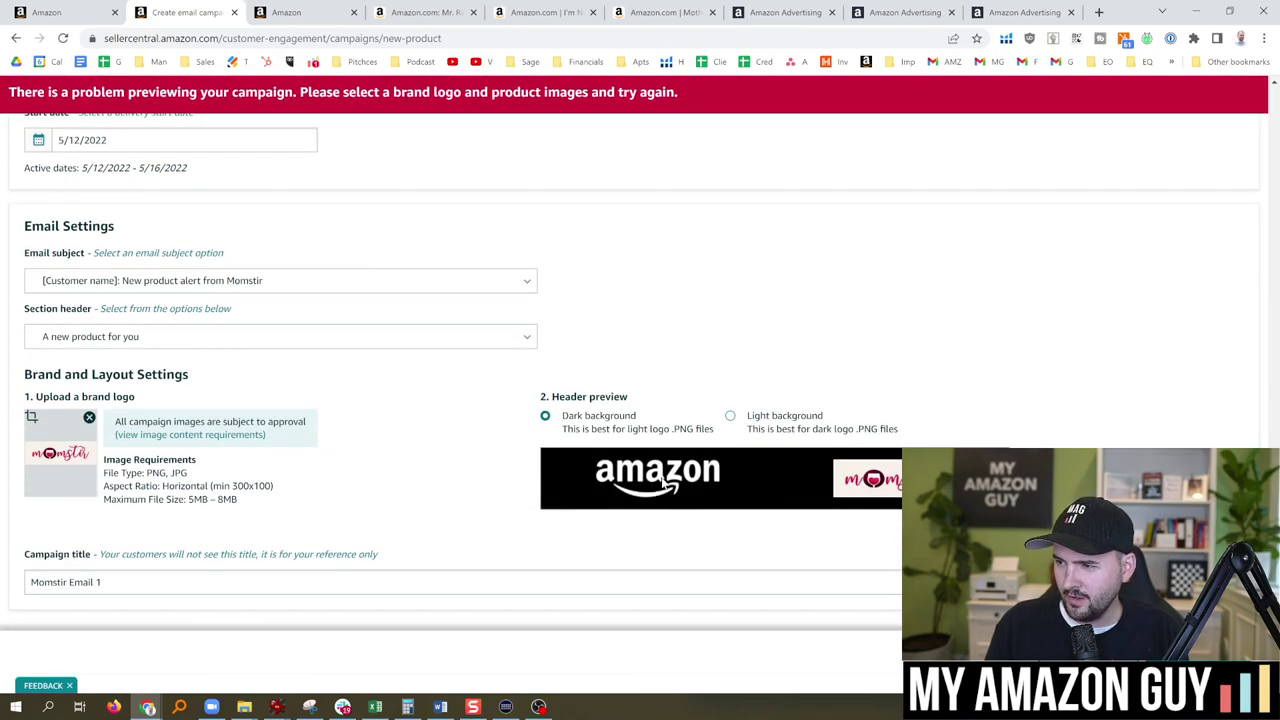
- Recheck the uploaded brand logo, its image requirements, the email subject, the section header and the campaign title
left_click(48, 452)
left_click(841, 543)
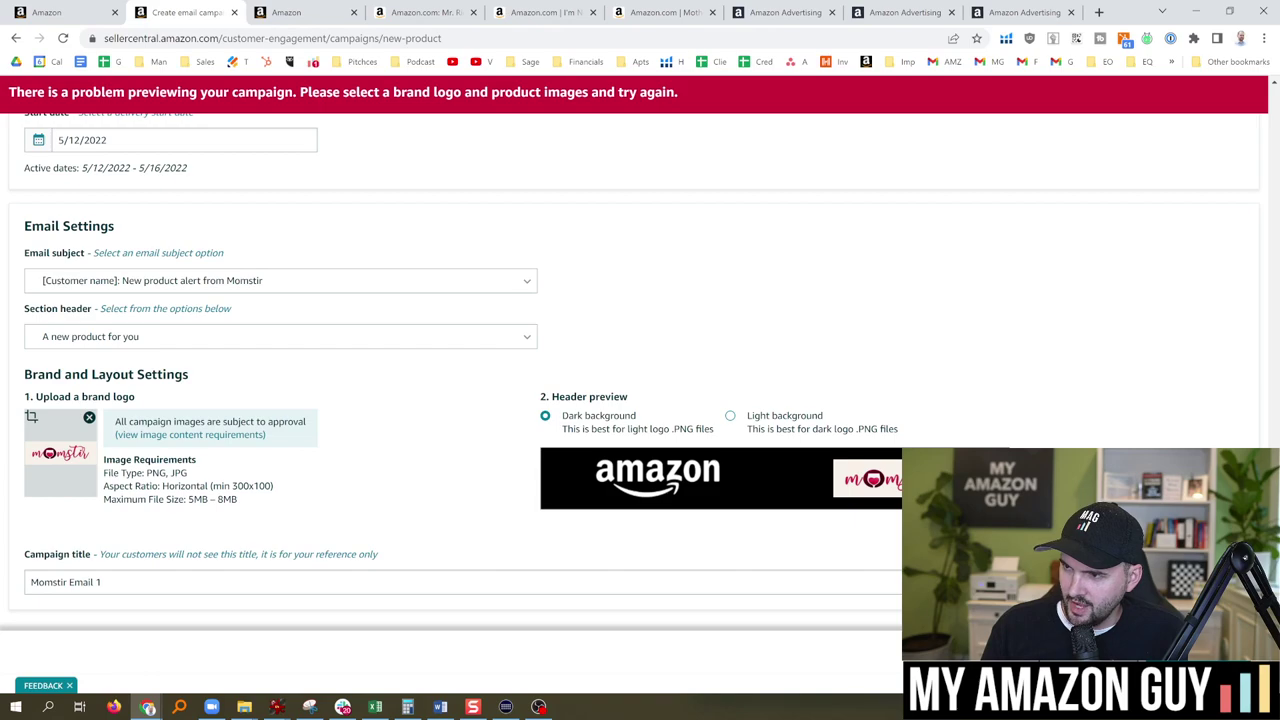
left_click_drag(37, 374, 135, 403)
left_click(358, 503)
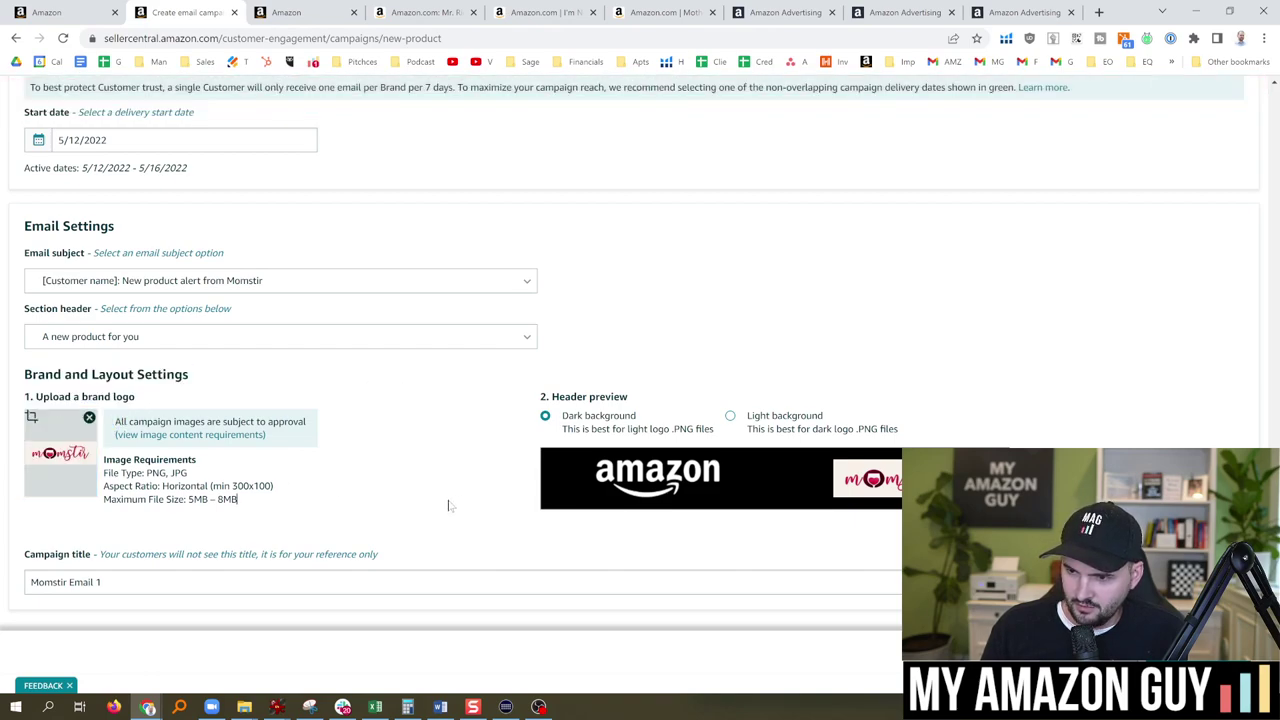
left_click(83, 287)
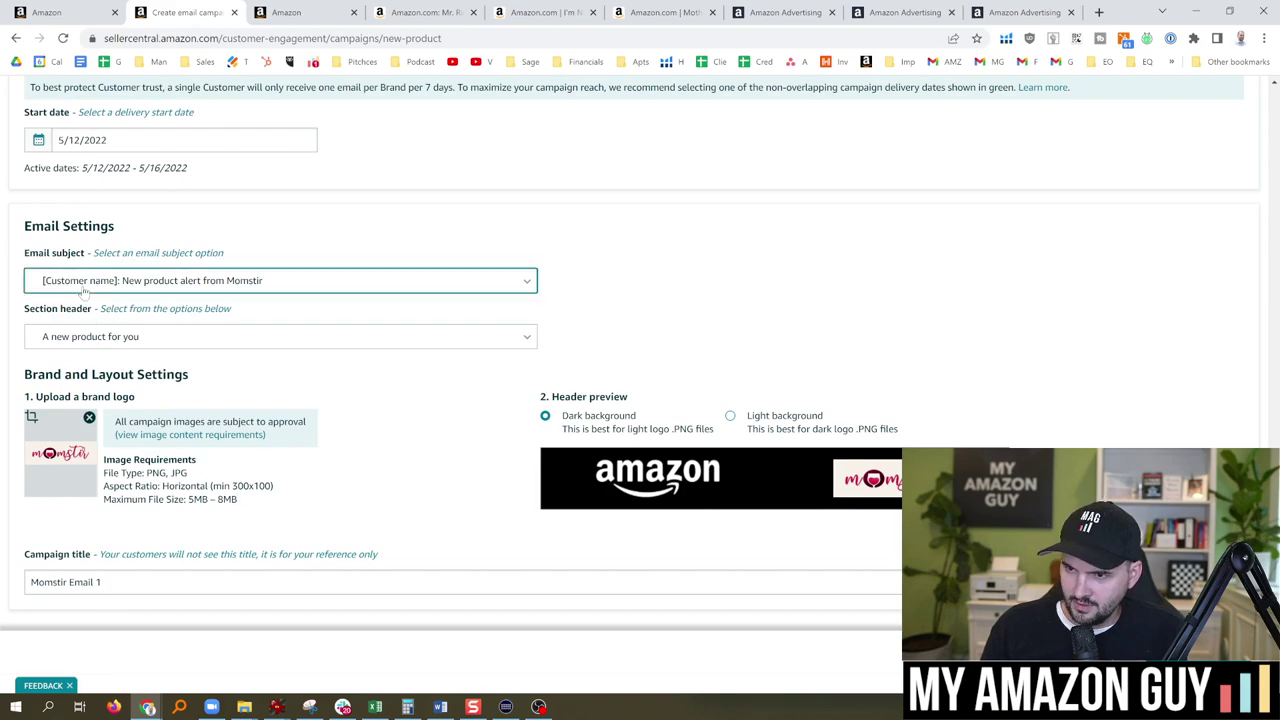
left_click(362, 237)
left_click(243, 350)
left_click(235, 416)
triple_click(101, 577)
left_click(101, 581)
- Choose the second current detail page image as the Mega Pint tumbler's supporting image and submit the campaign
scroll(1276, 408, "up", 5)
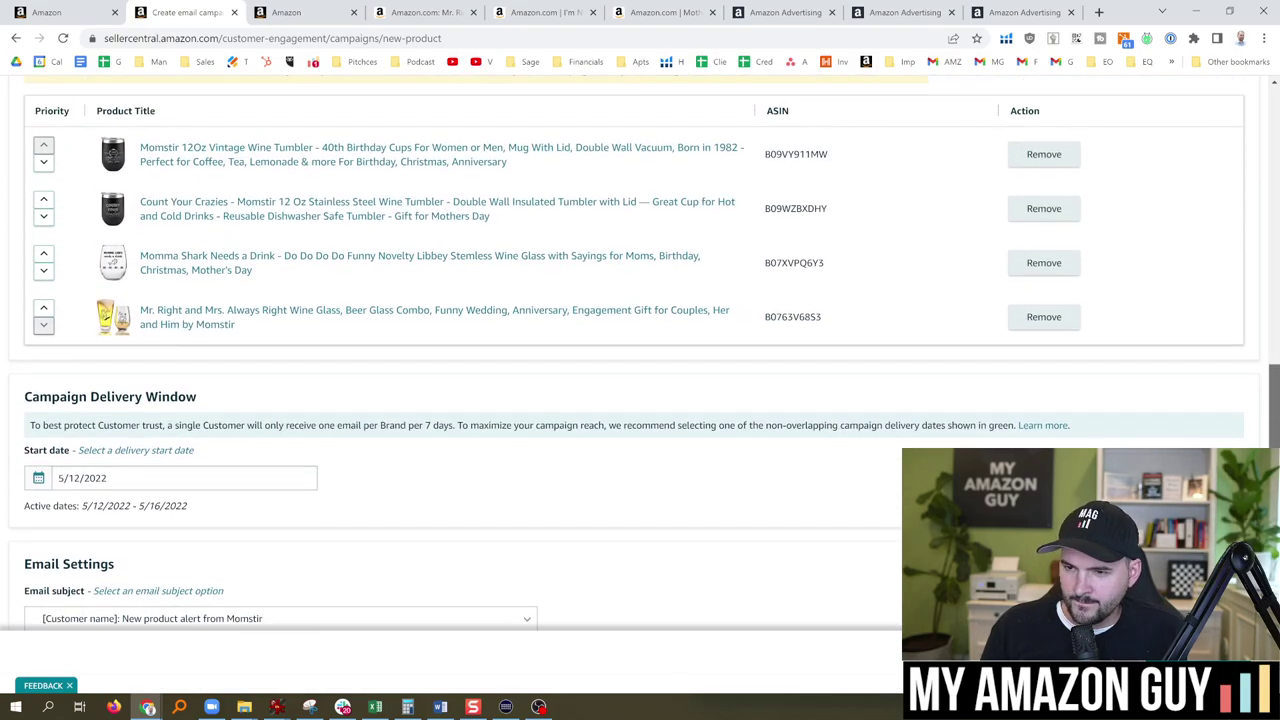
left_click_drag(1276, 408, 1276, 386)
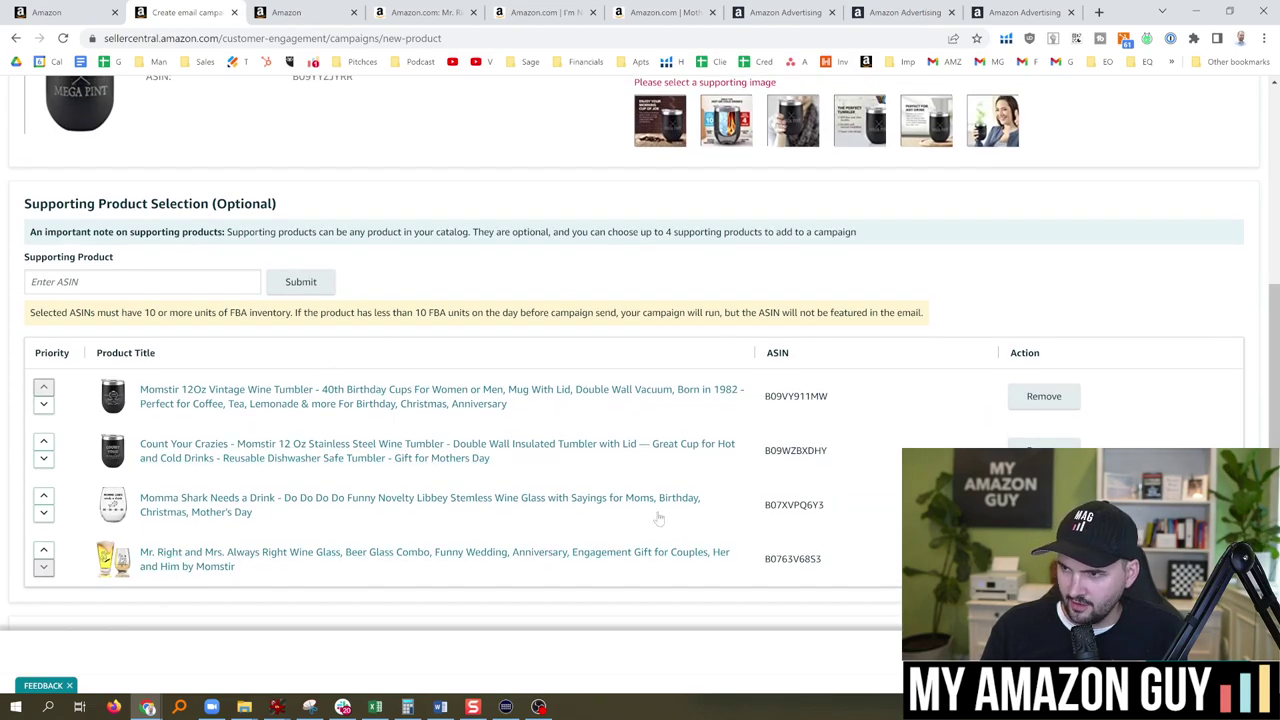
scroll(386, 522, "up", 4)
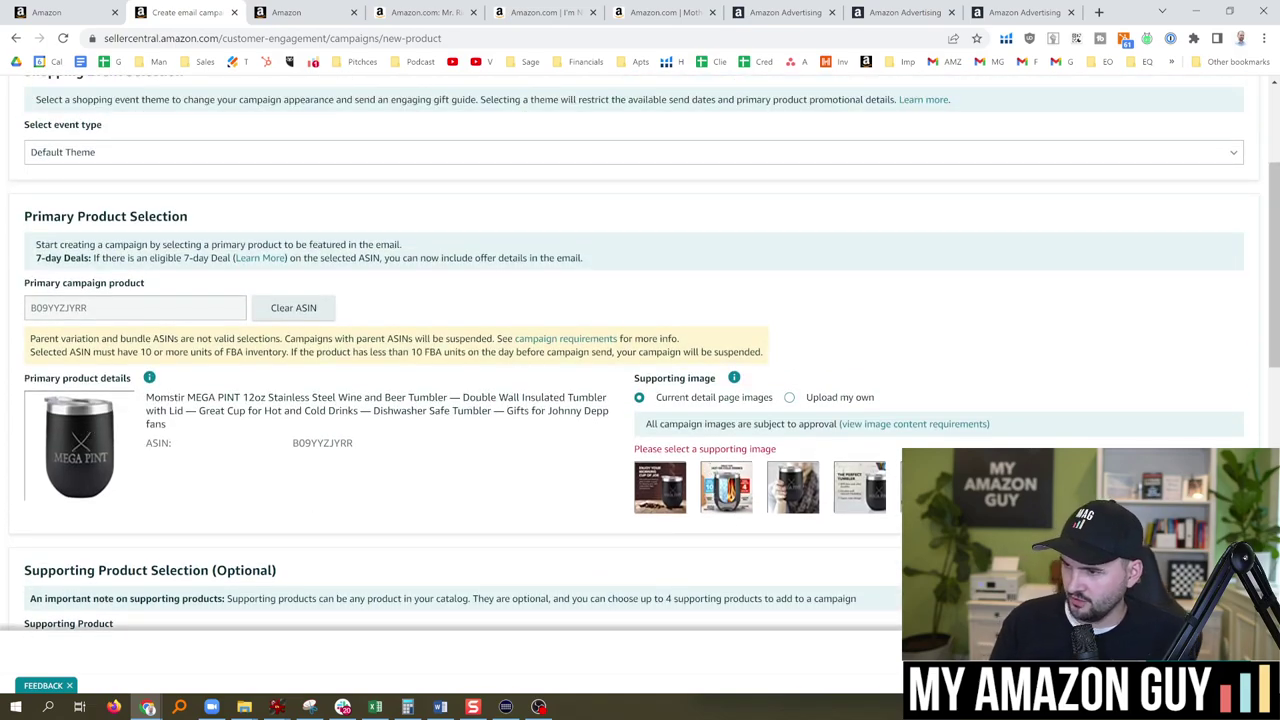
left_click_drag(768, 488, 631, 445)
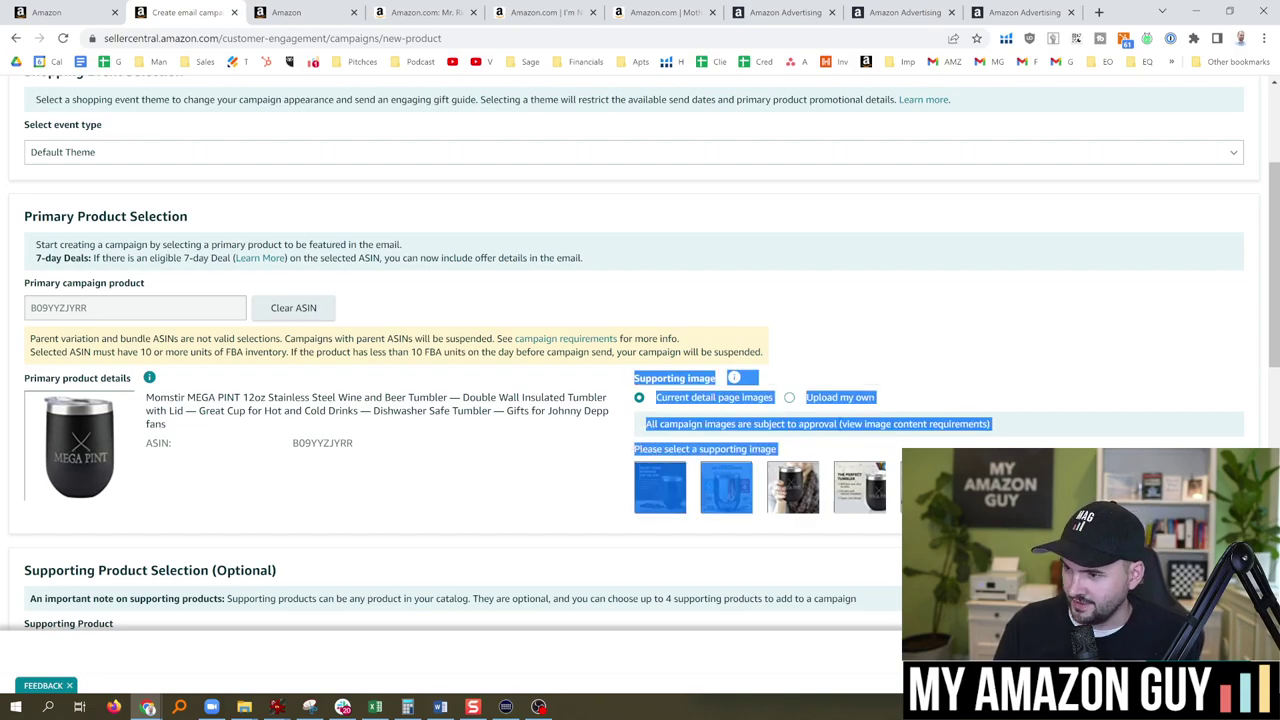
left_click(742, 446)
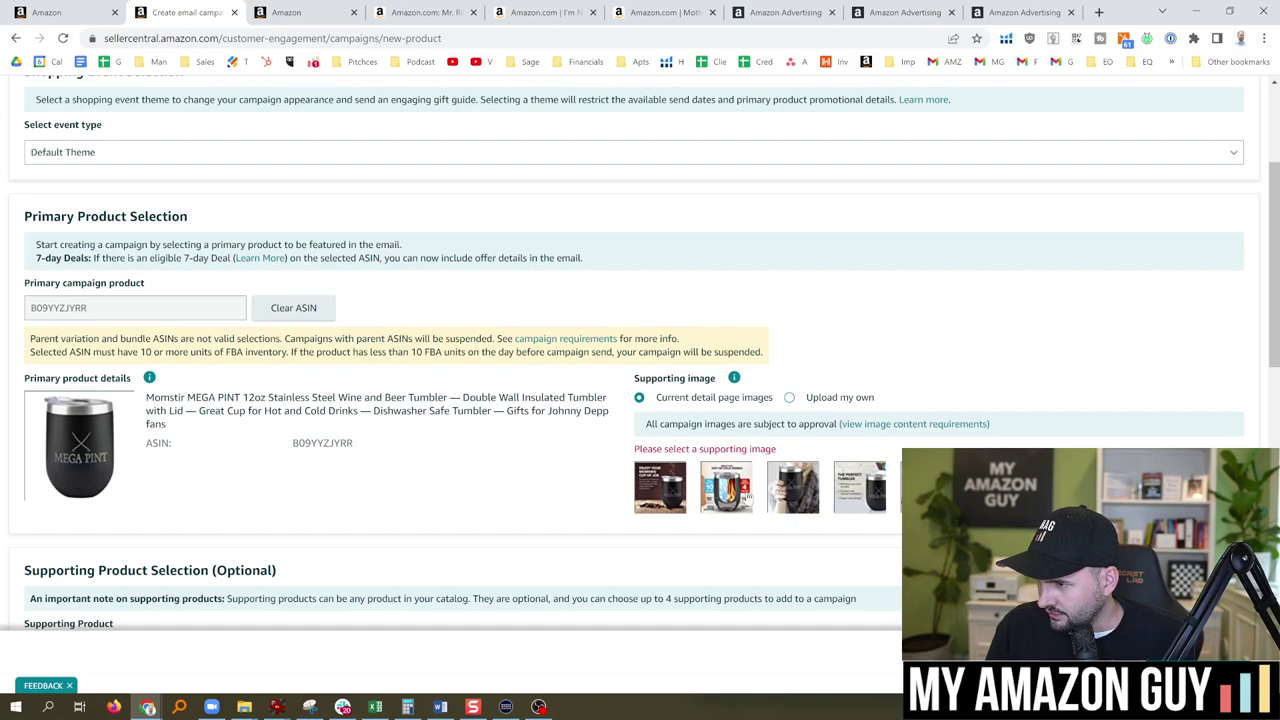
left_click(992, 487)
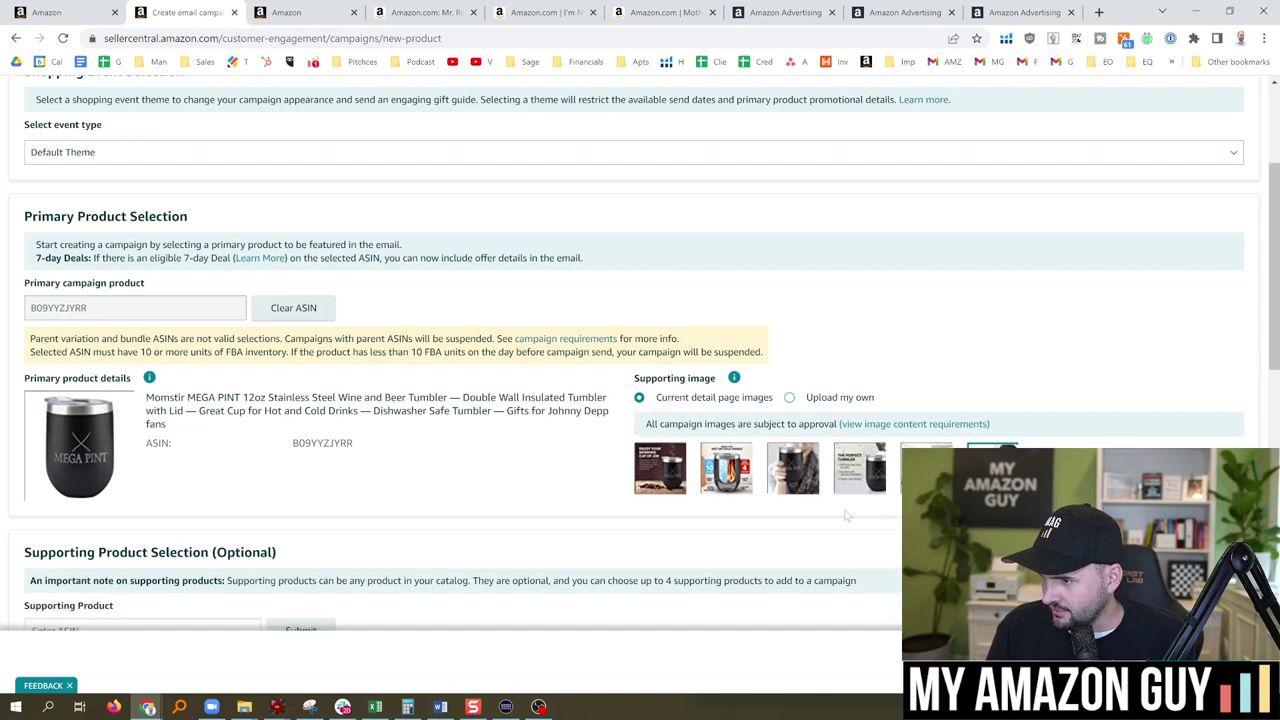
left_click(746, 482)
left_click(687, 472)
left_click(806, 477)
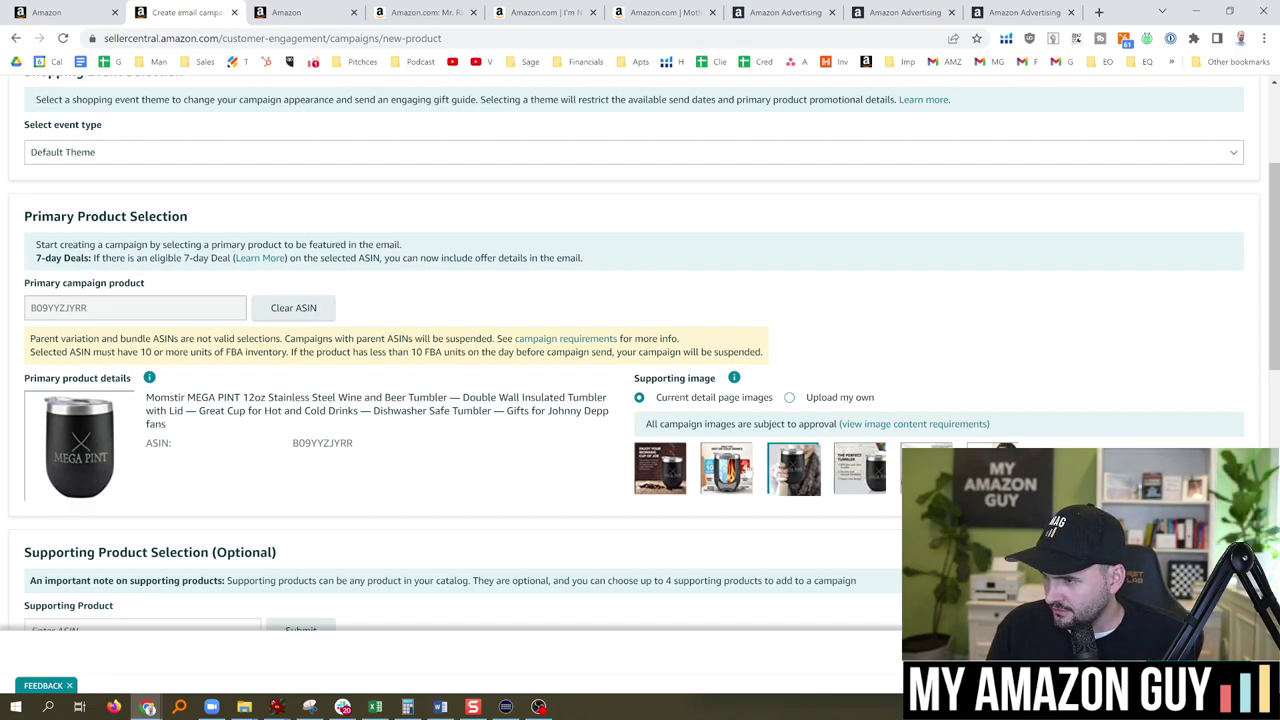
left_click(720, 486)
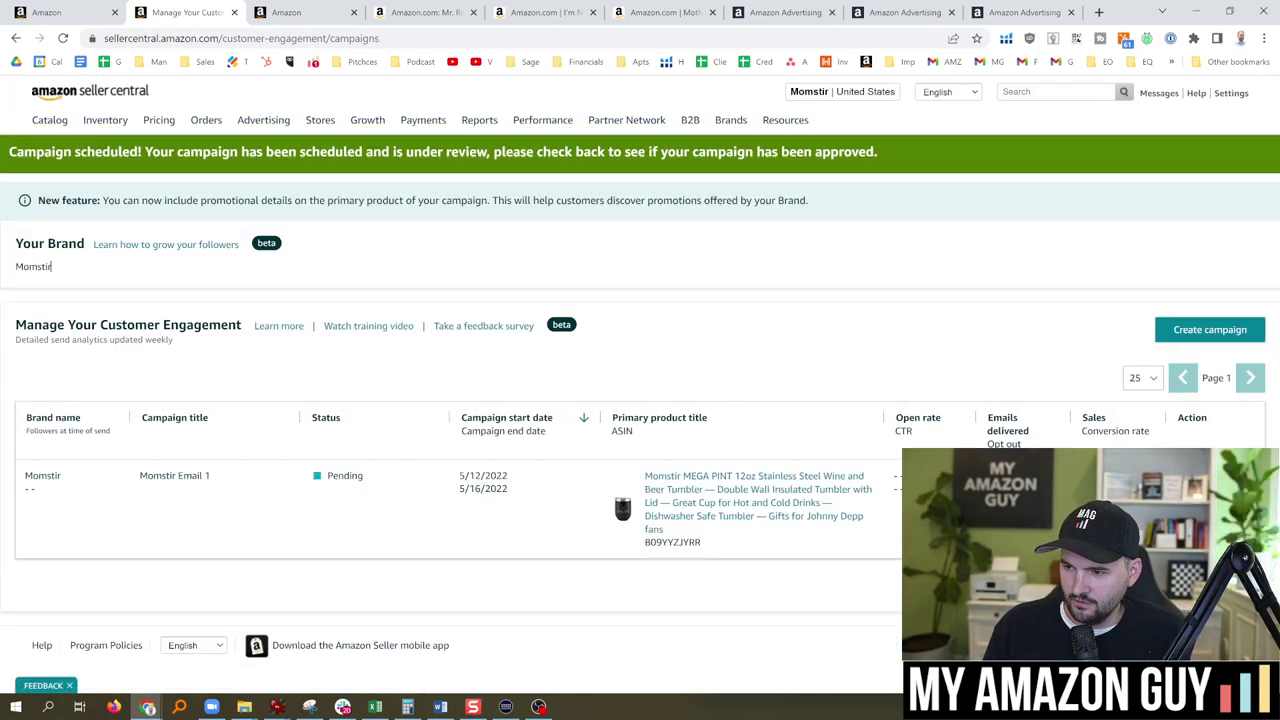
- Check the start and end dates of the Momstir Email 1 campaign in the campaign list
left_click_drag(468, 484, 521, 500)
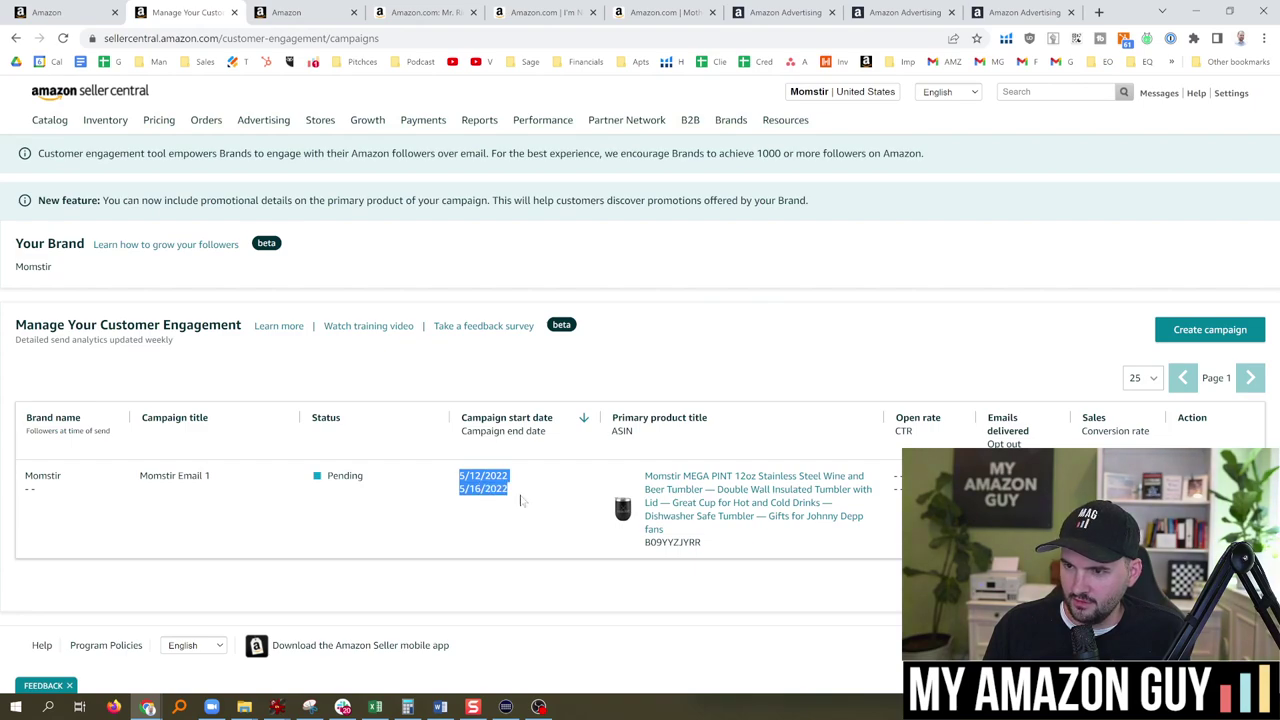